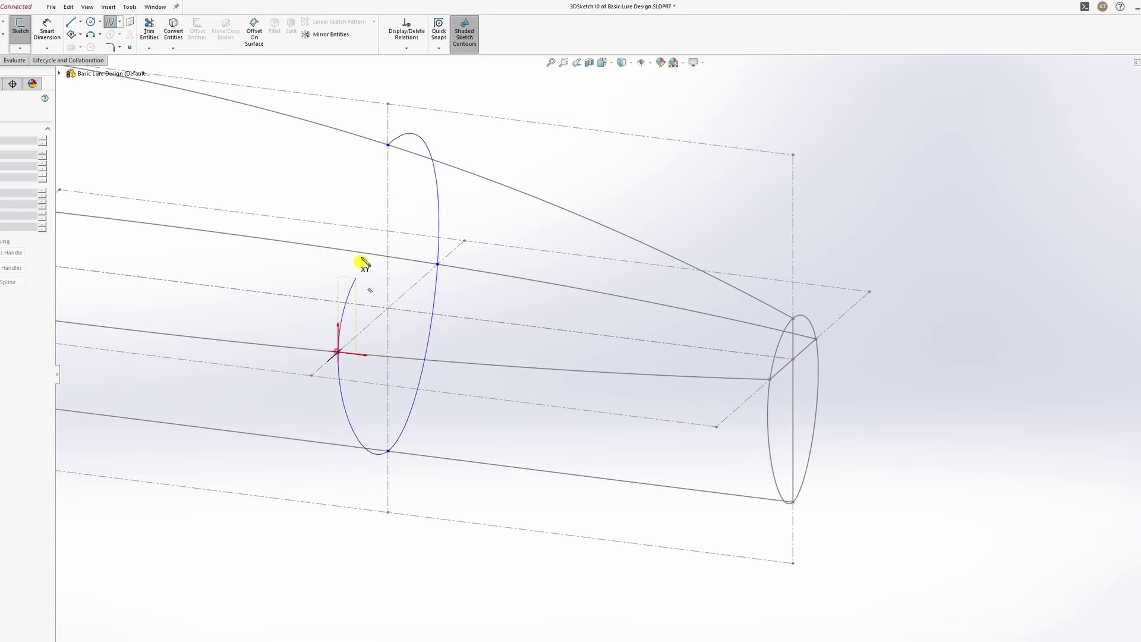
Close the cross-section spline at the second station from the lure's right end on its starting point and exit the 3D sketch.
click(388, 145)
right_click(618, 163)
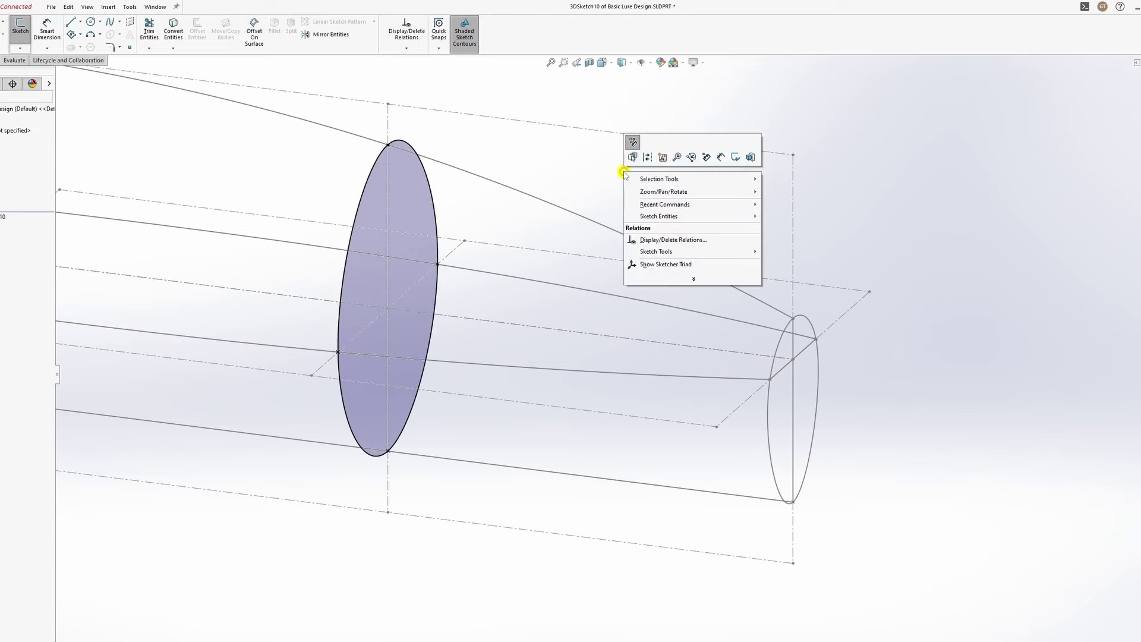
click(736, 158)
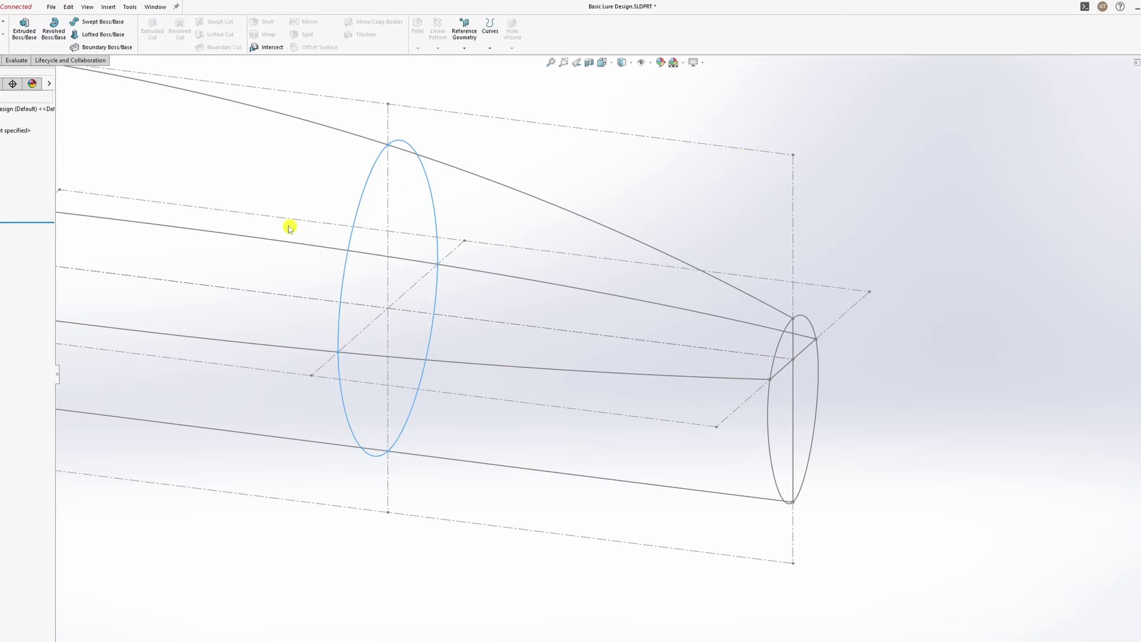
In a new 3D sketch, draw a closed spline through the four profile curve points at the third station from the right end, and exit it.
mouse_move(251, 205)
ctrl+middle_down()
mouse_move(512, 219)
mouse_move(664, 248)
ctrl+middle_up()
click(516, 230)
key(s)
click(589, 244)
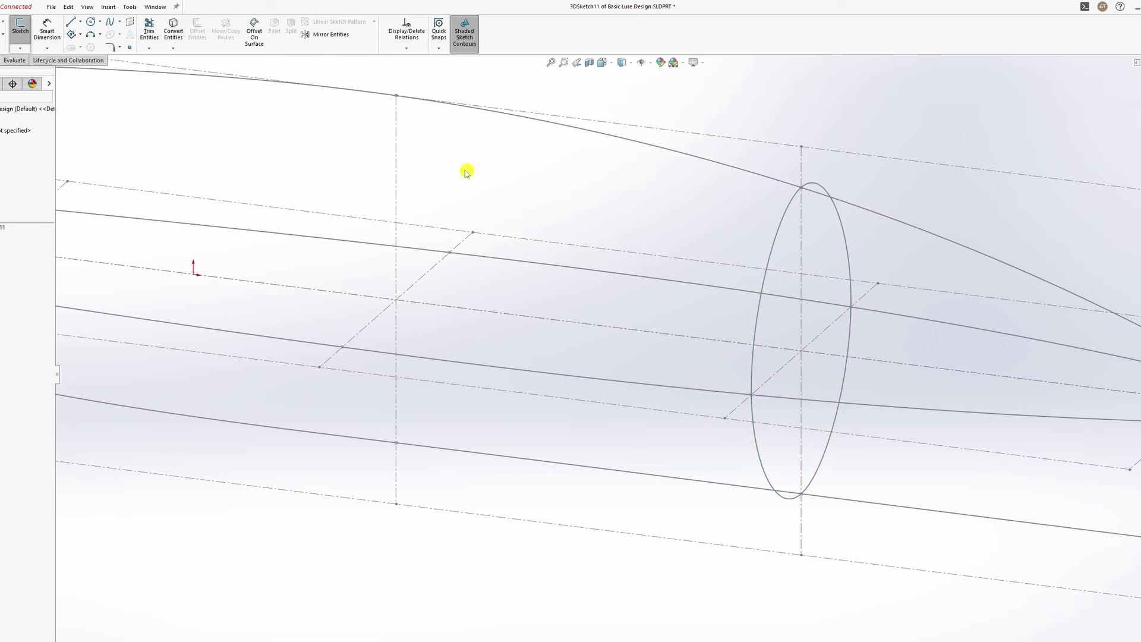
click(396, 96)
click(449, 252)
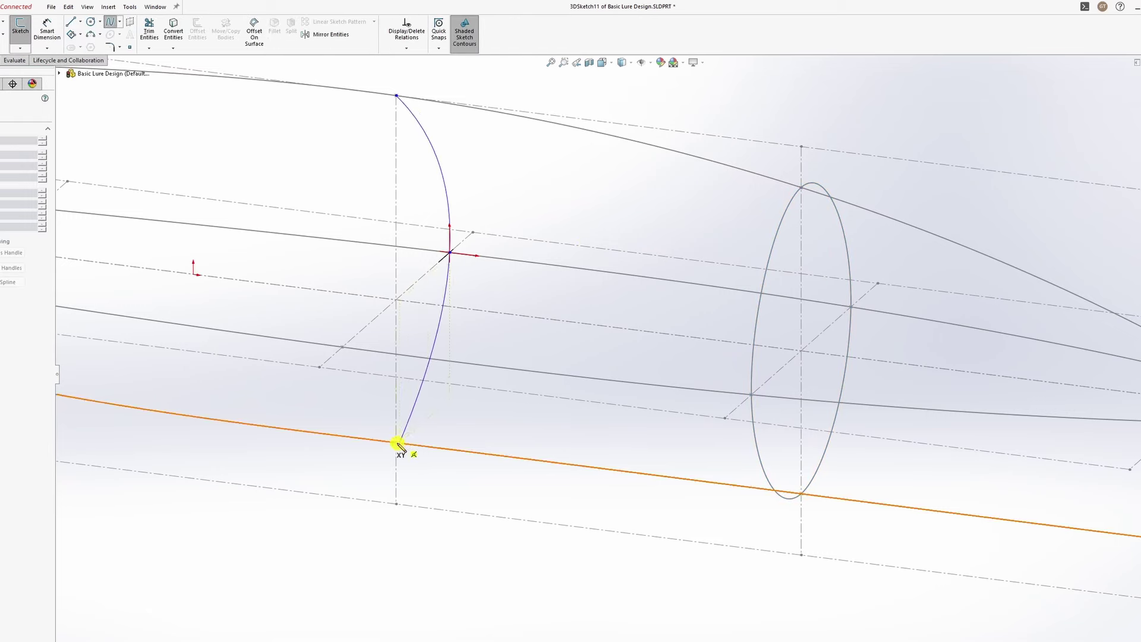
click(396, 442)
click(346, 351)
click(396, 95)
right_click(568, 178)
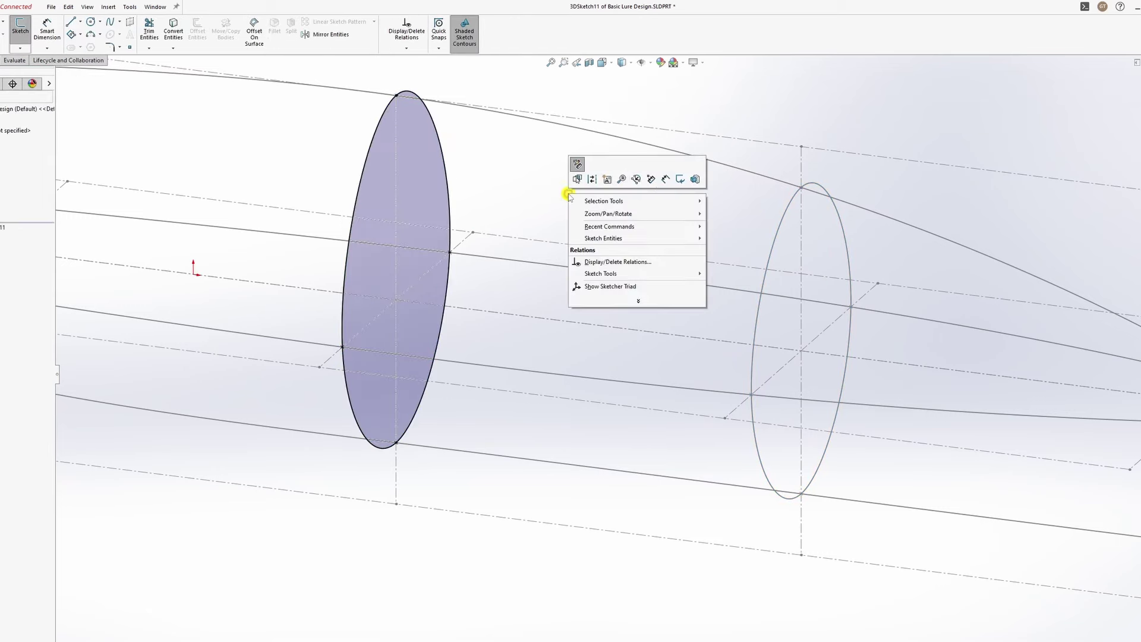
click(678, 178)
In a new 3D sketch, draw a closed spline through the four profile curve points at the fourth station from the right end, and exit it.
ctrl+middle_drag(286, 269, 581, 283)
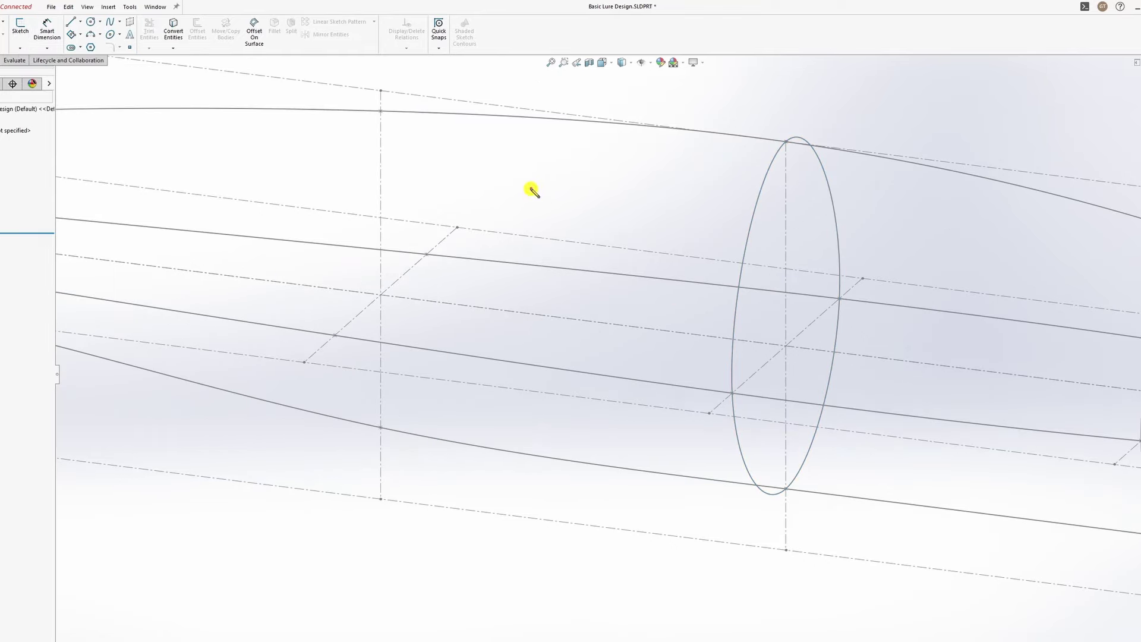
key(s)
click(597, 201)
key(s)
click(381, 111)
click(426, 254)
click(381, 426)
click(335, 336)
click(380, 110)
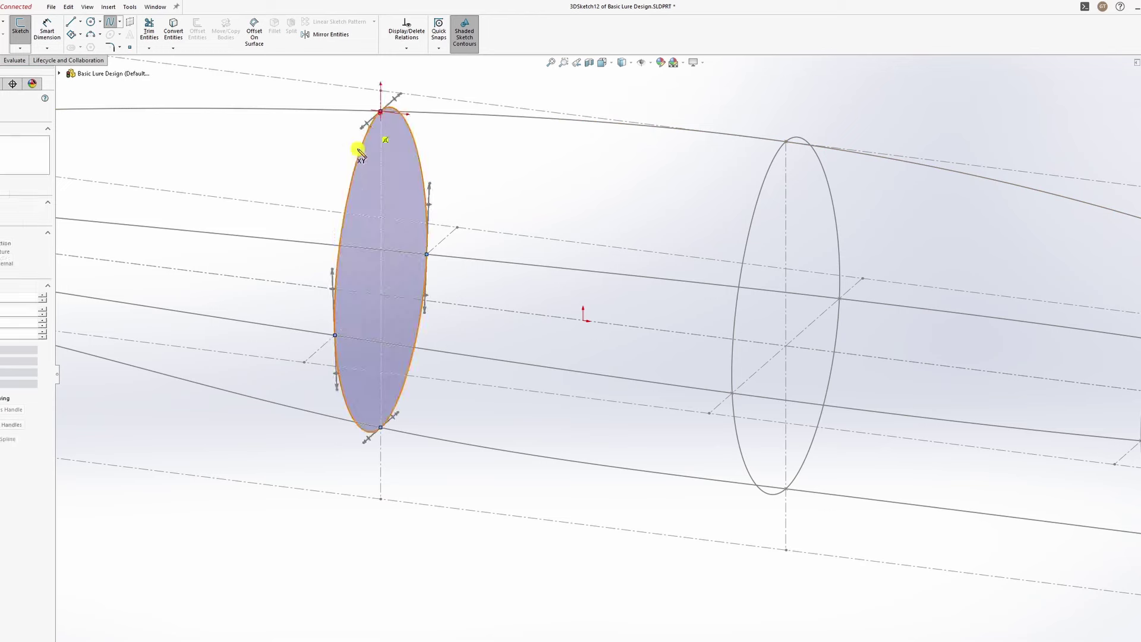
right_click(532, 207)
click(643, 196)
Start a new 3D sketch for the cross-section at the fifth station from the lure's right end.
middle_drag(248, 279, 544, 220)
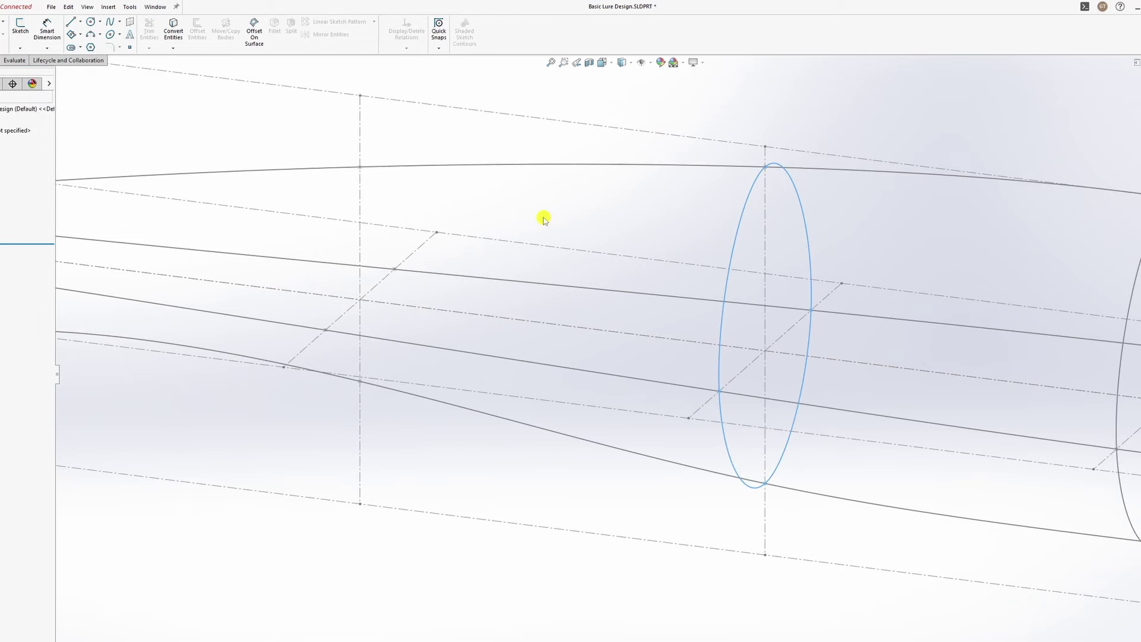
key(s)
click(591, 229)
key(s)
click(359, 95)
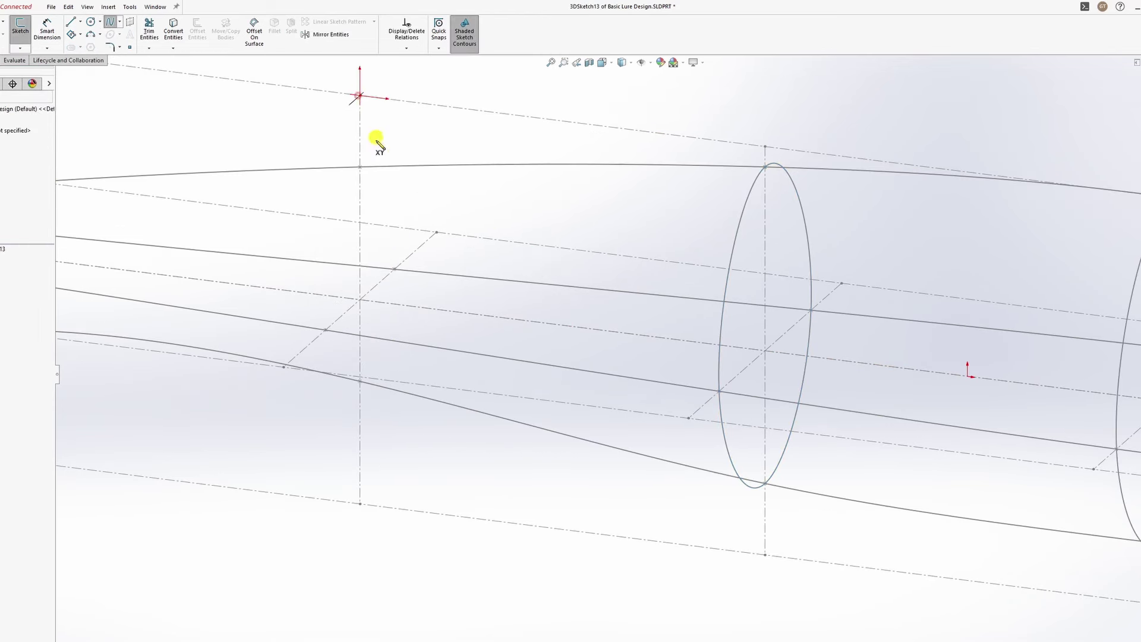
click(396, 269)
click(359, 381)
click(325, 331)
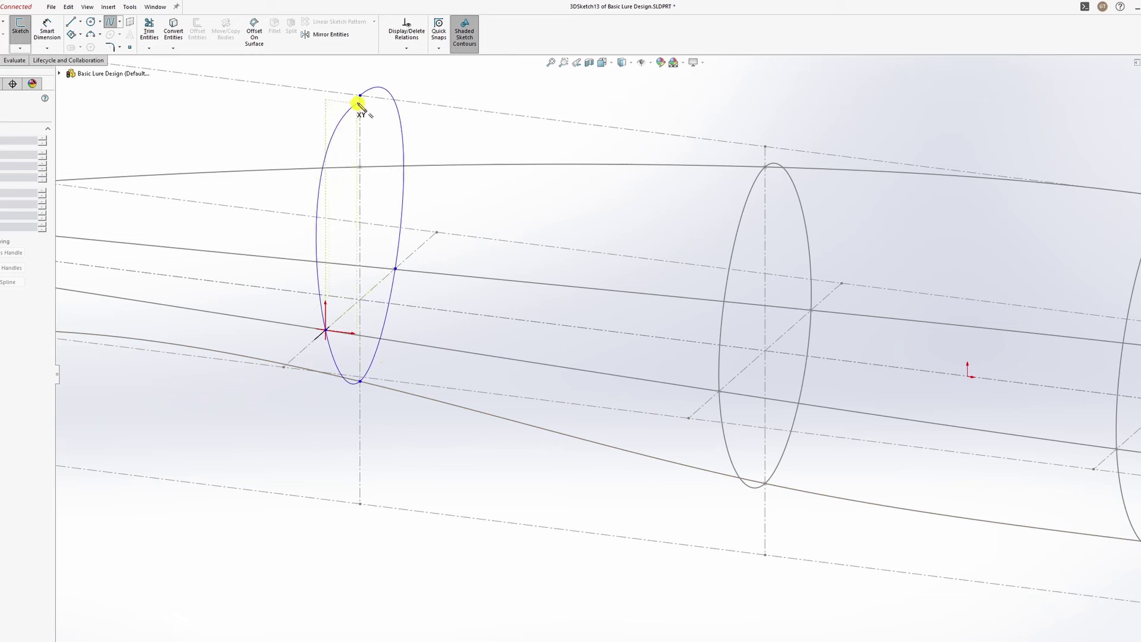
key(Escape)
key(ctrl+z)
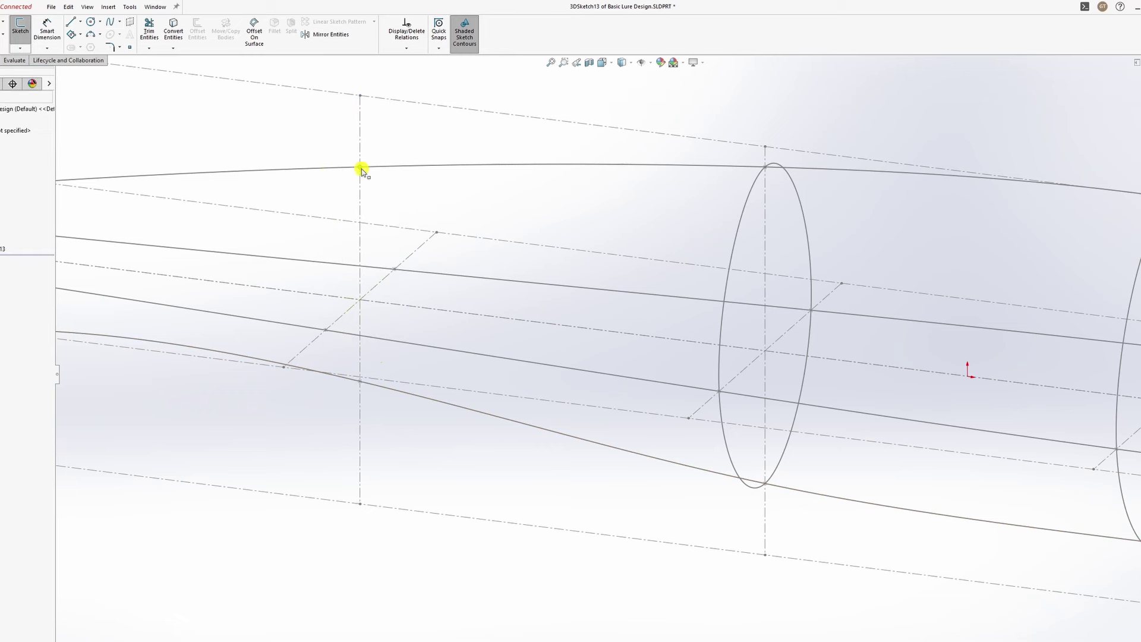
Draw a closed spline through the upper, side and lower profile curve points at the fifth station from the right end, and exit the sketch.
key(s)
click(229, 232)
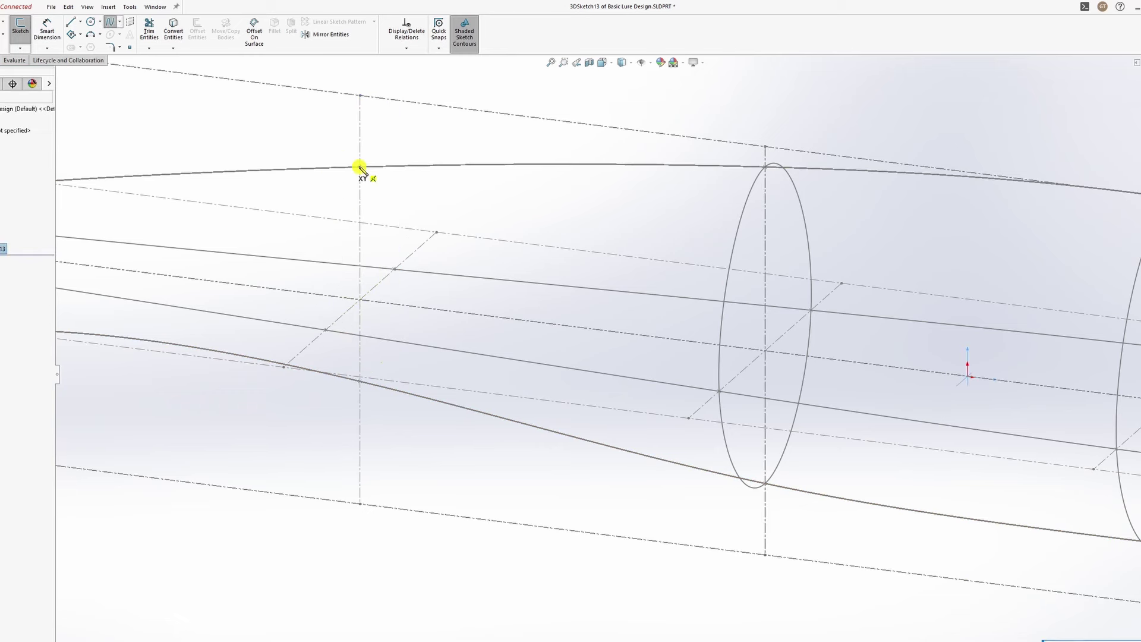
click(360, 167)
click(395, 269)
click(359, 381)
click(325, 331)
click(359, 167)
click(359, 167)
key(Escape)
key(s)
click(604, 191)
In a new 3D sketch, draw a closed spline through the four profile curve endpoints at the lure's left end, and exit the sketch.
ctrl+middle_drag(294, 256, 579, 259)
click(427, 211)
key(s)
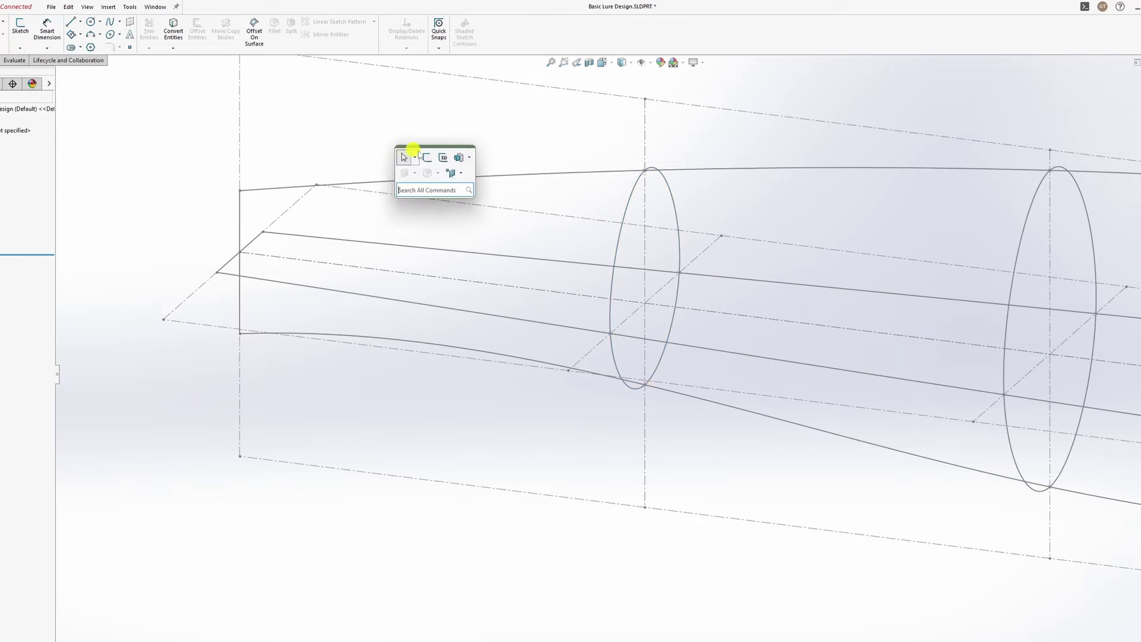
click(441, 159)
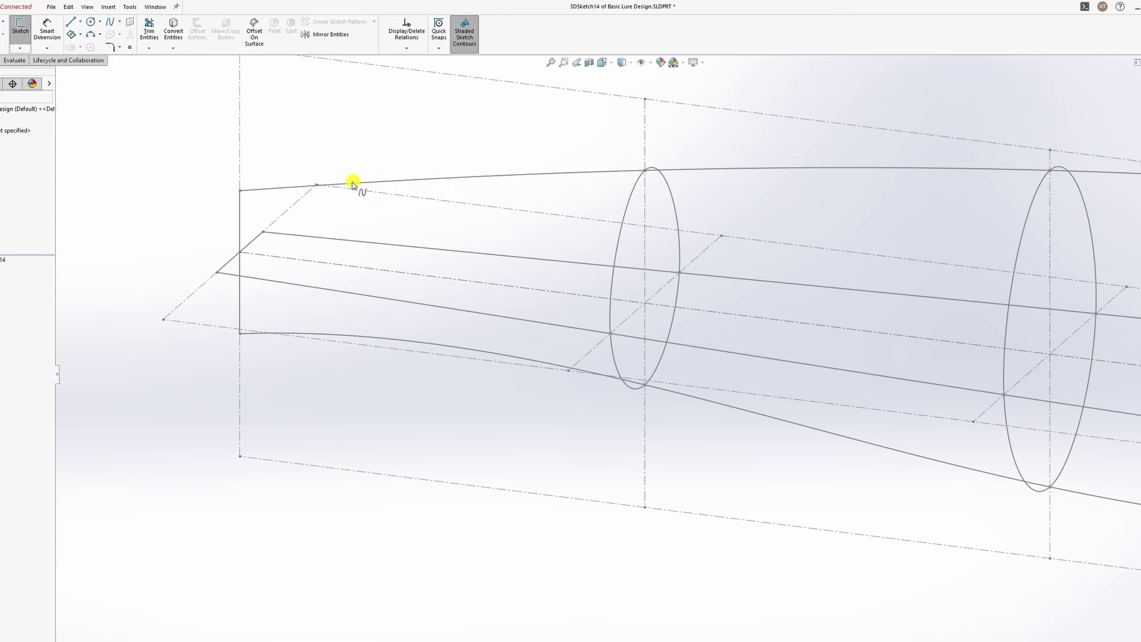
key(s)
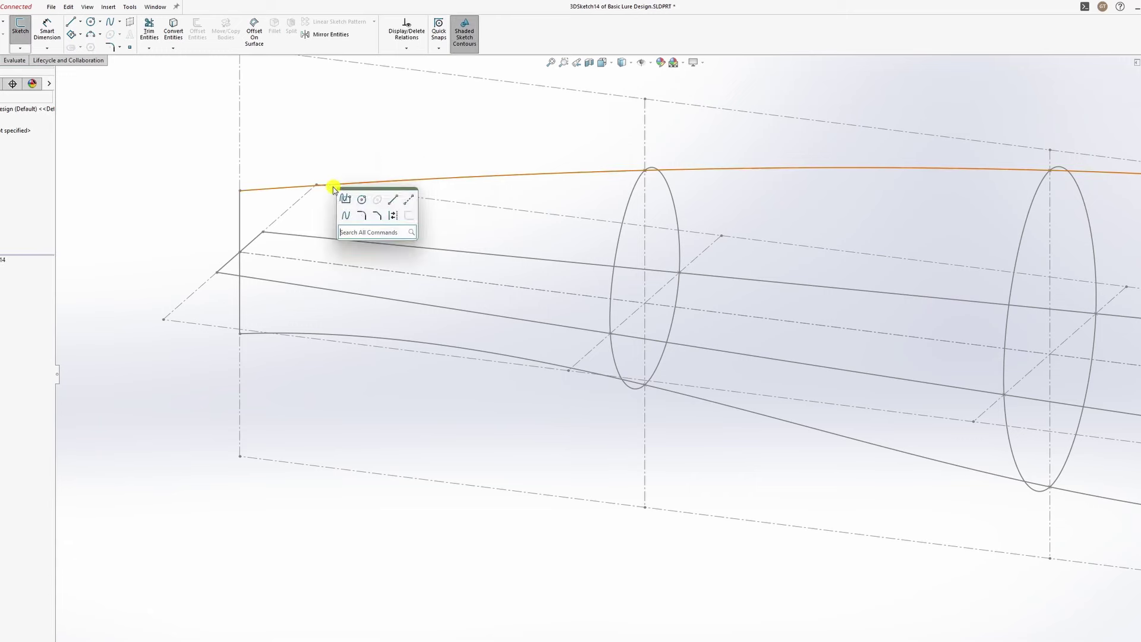
click(347, 215)
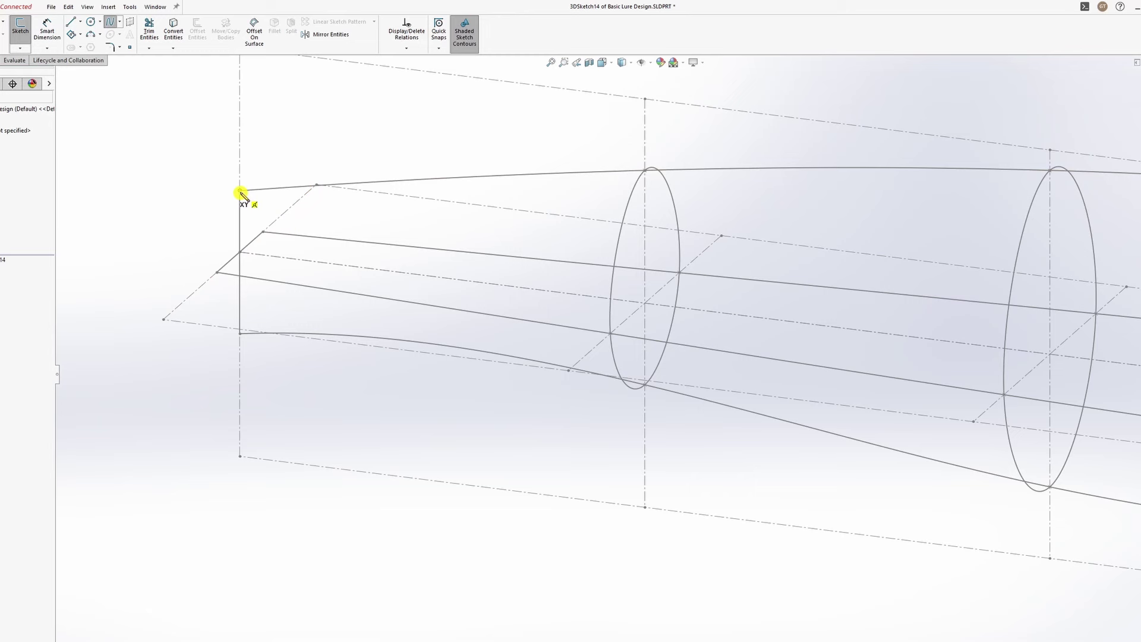
click(264, 231)
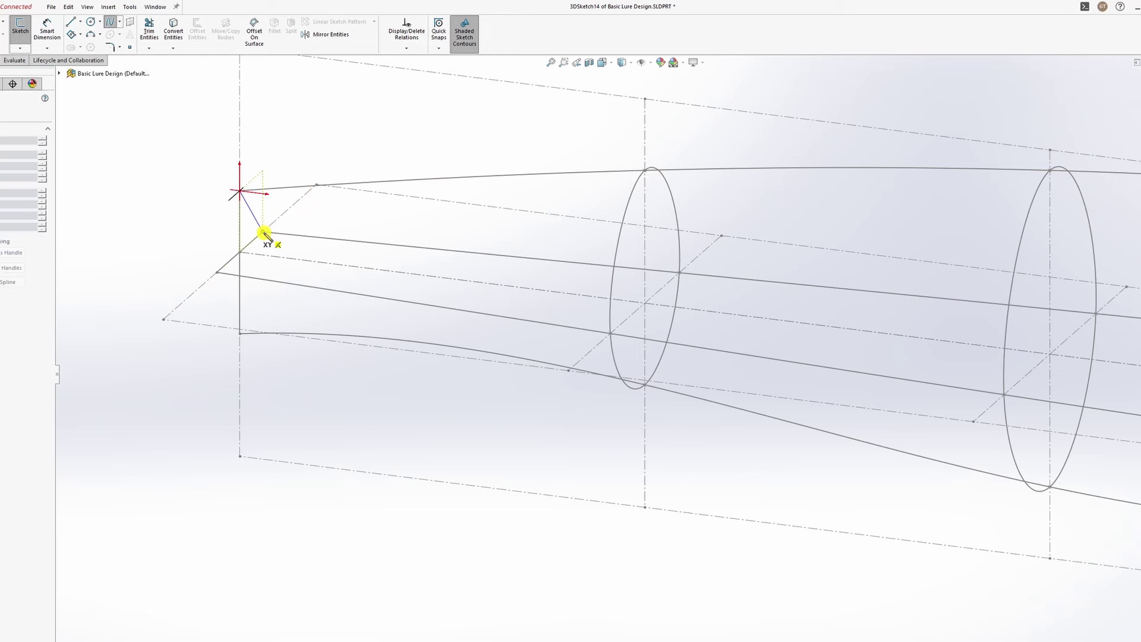
double_click(241, 334)
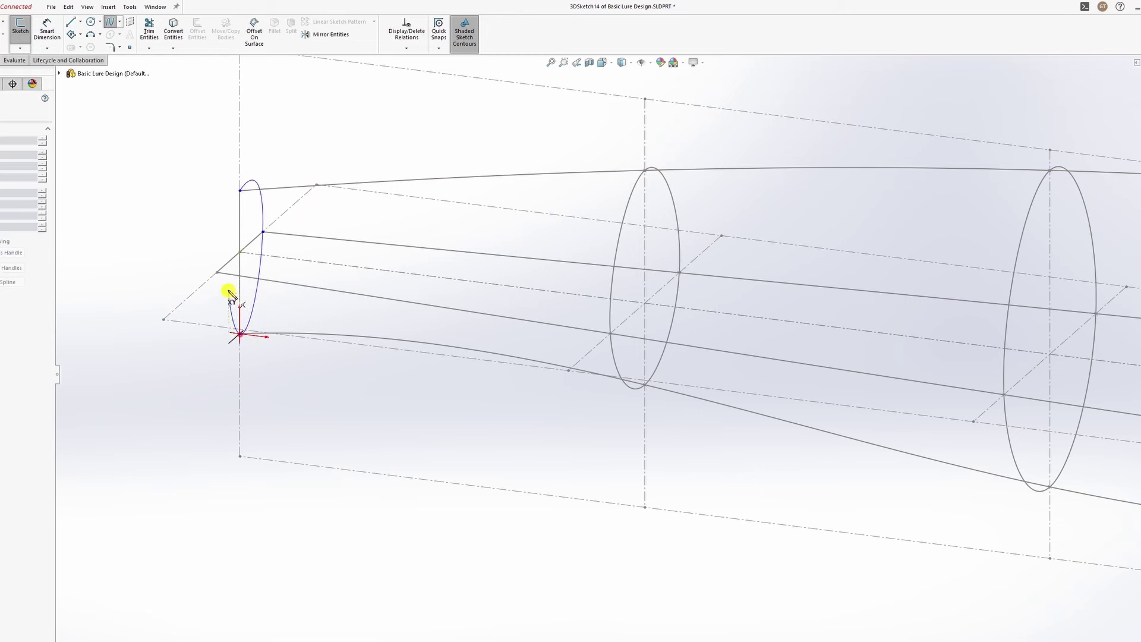
click(217, 272)
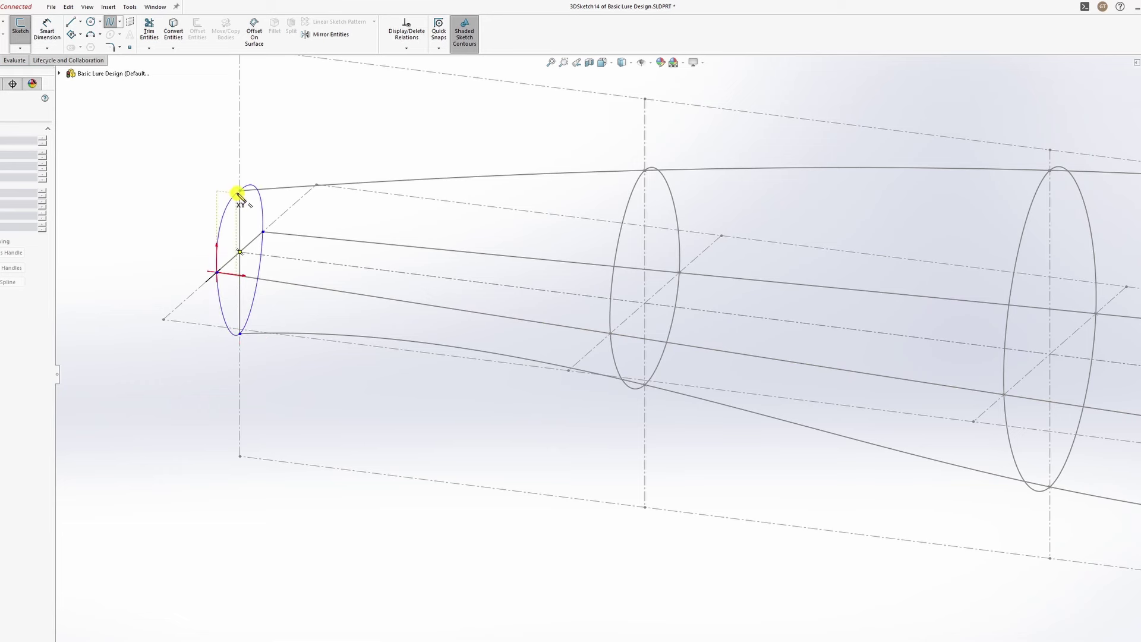
click(239, 191)
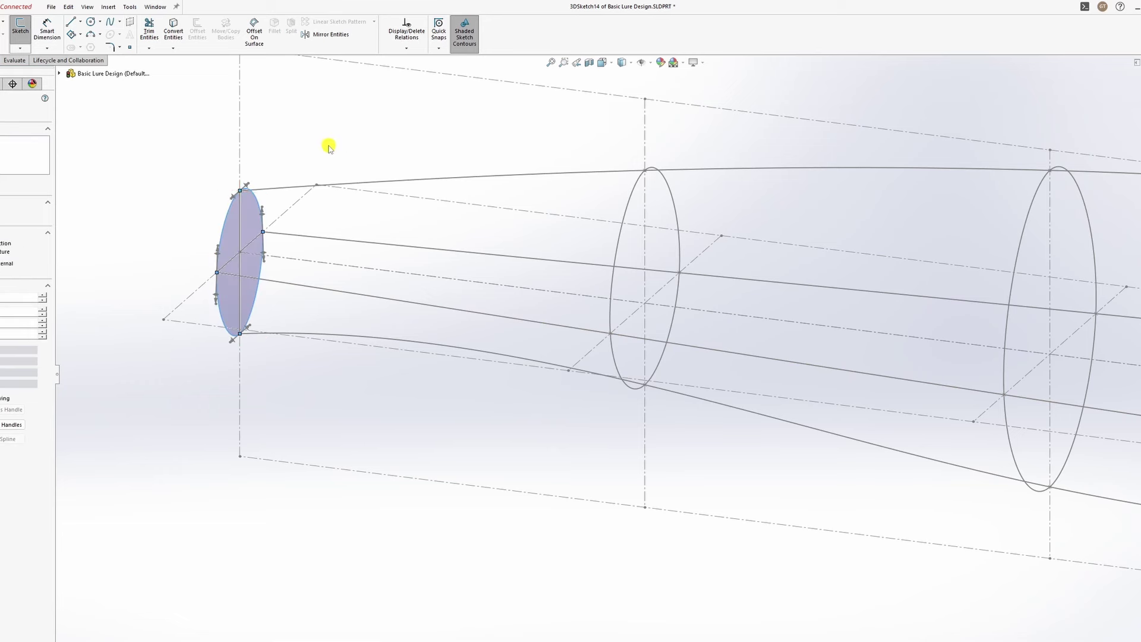
key(Escape)
right_click(331, 150)
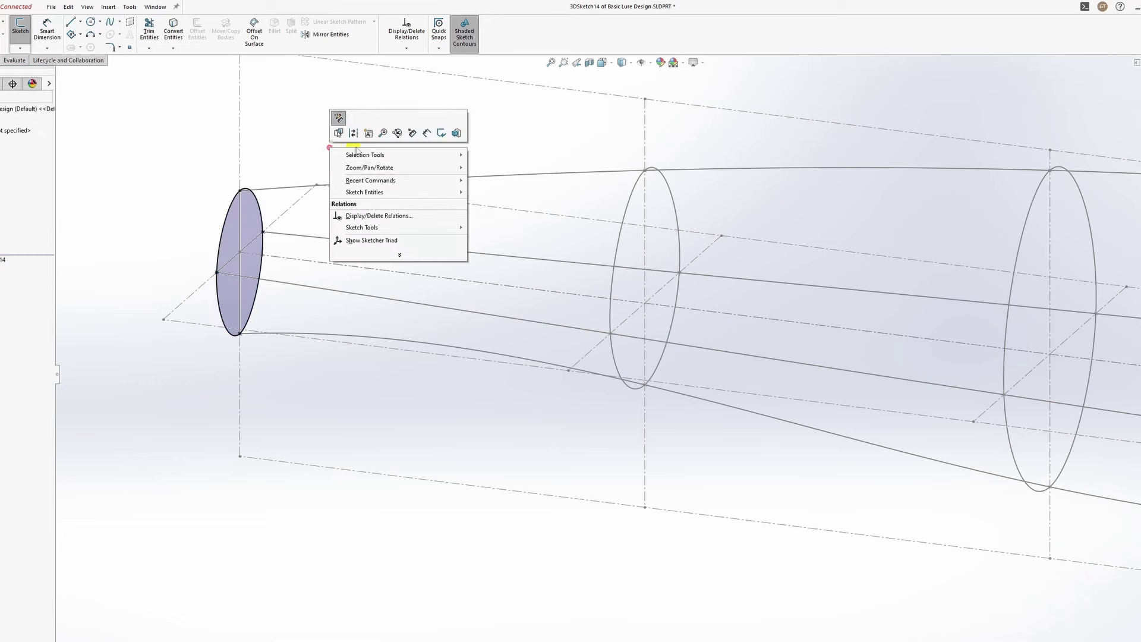
click(440, 133)
Edit the Side Profile sketch, delete the vertical solid lines closing both ends of the profile, and exit the sketch.
scroll(750, 262, up, 5)
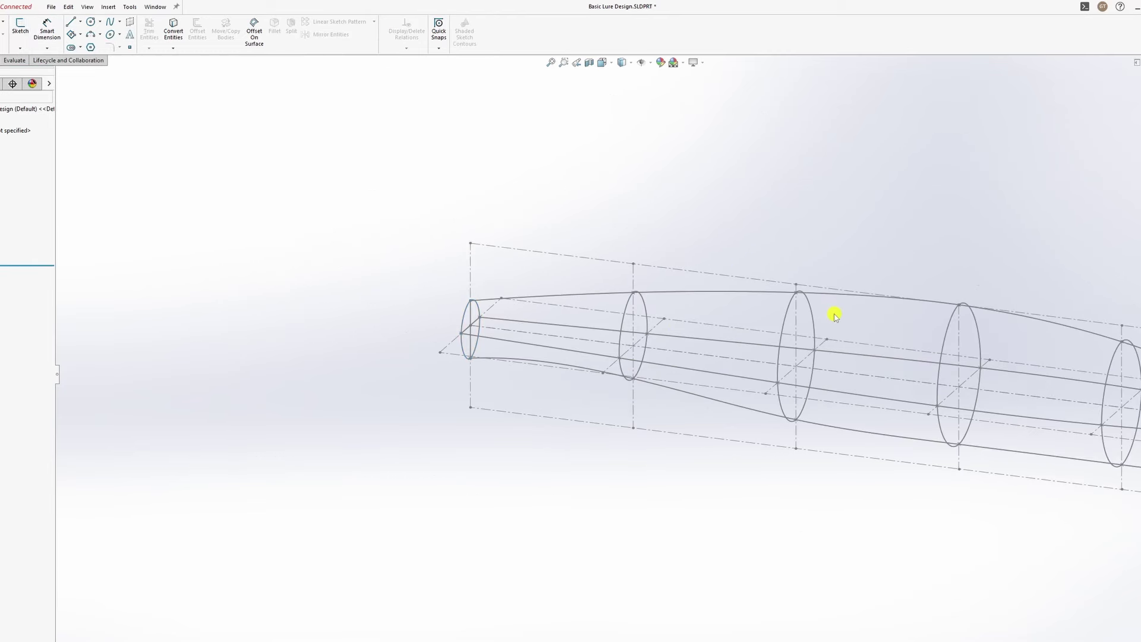
ctrl+middle_drag(835, 315, 556, 232)
scroll(621, 294, up, 3)
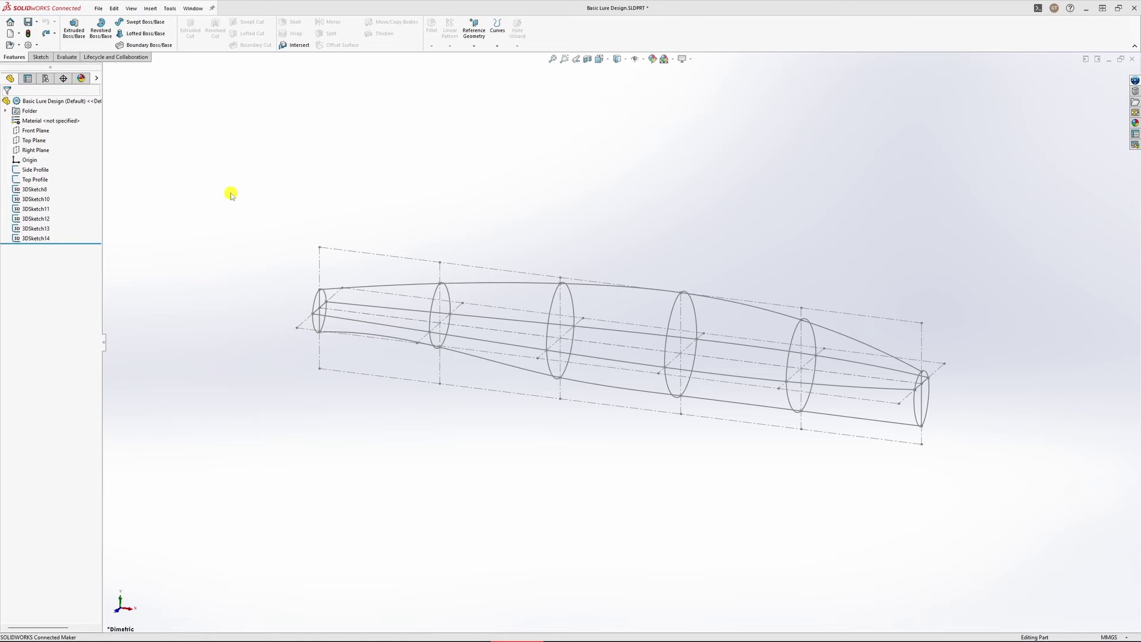
right_click(36, 171)
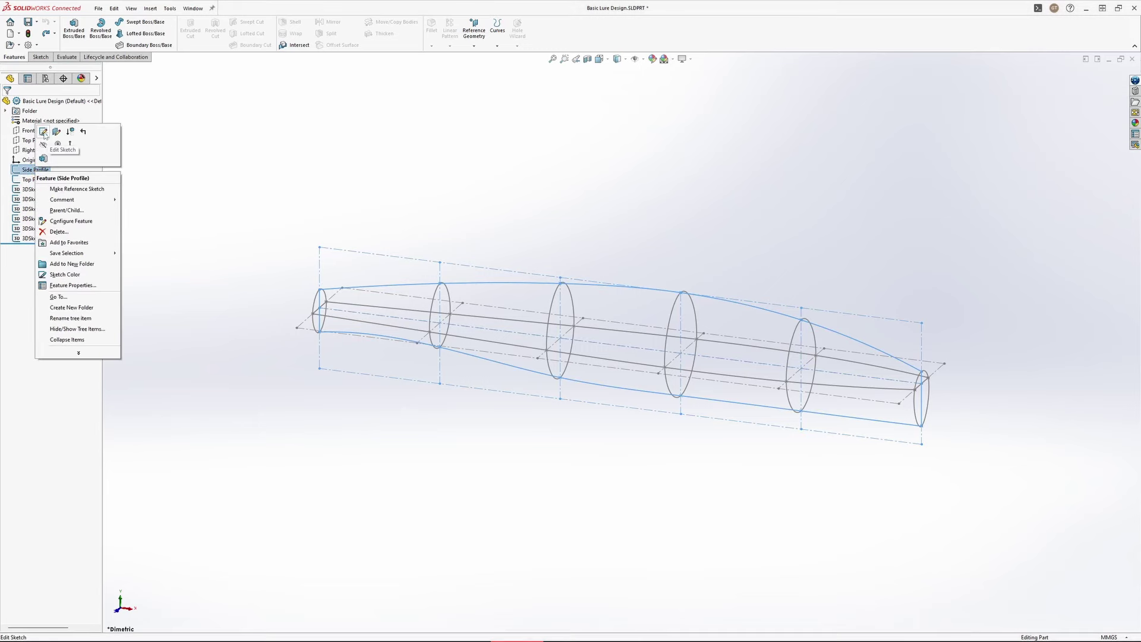
click(42, 132)
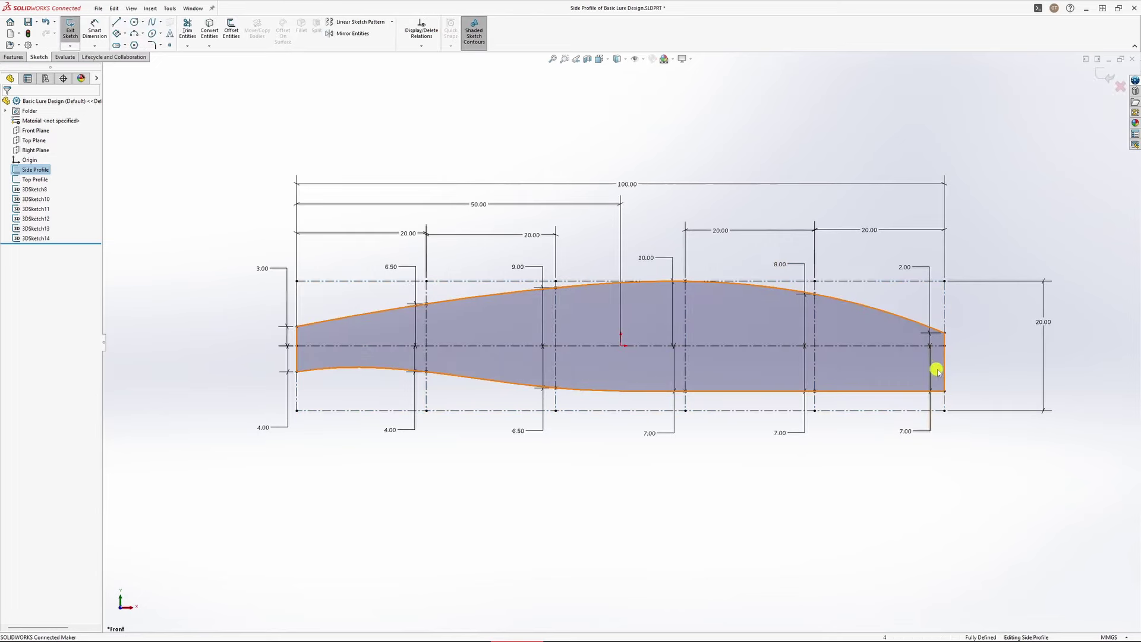
click(945, 371)
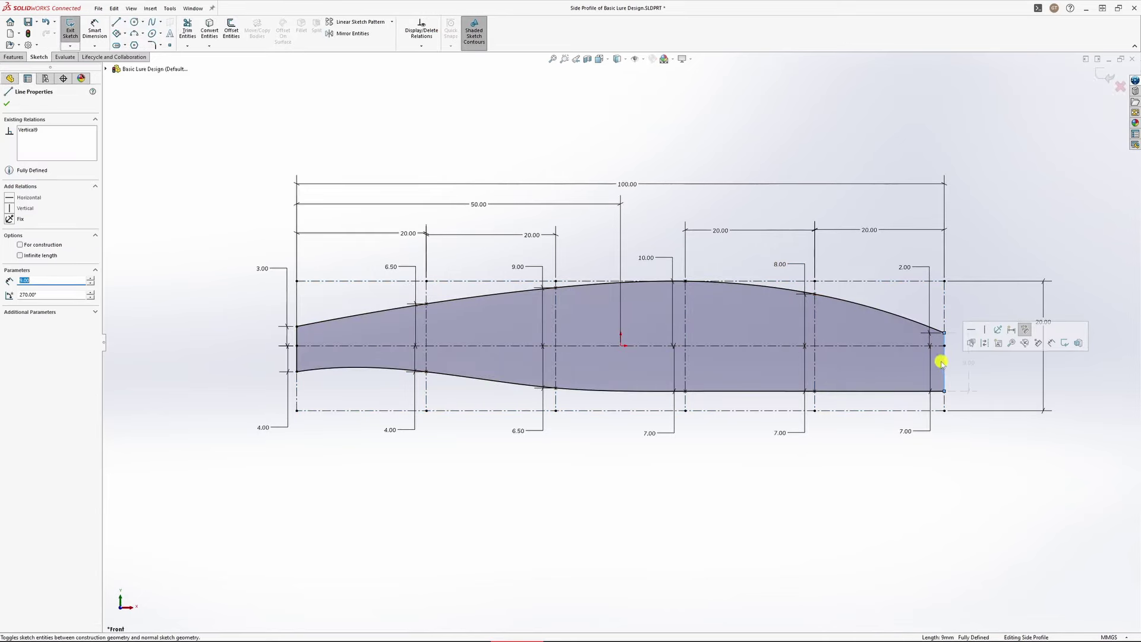
right_click(943, 368)
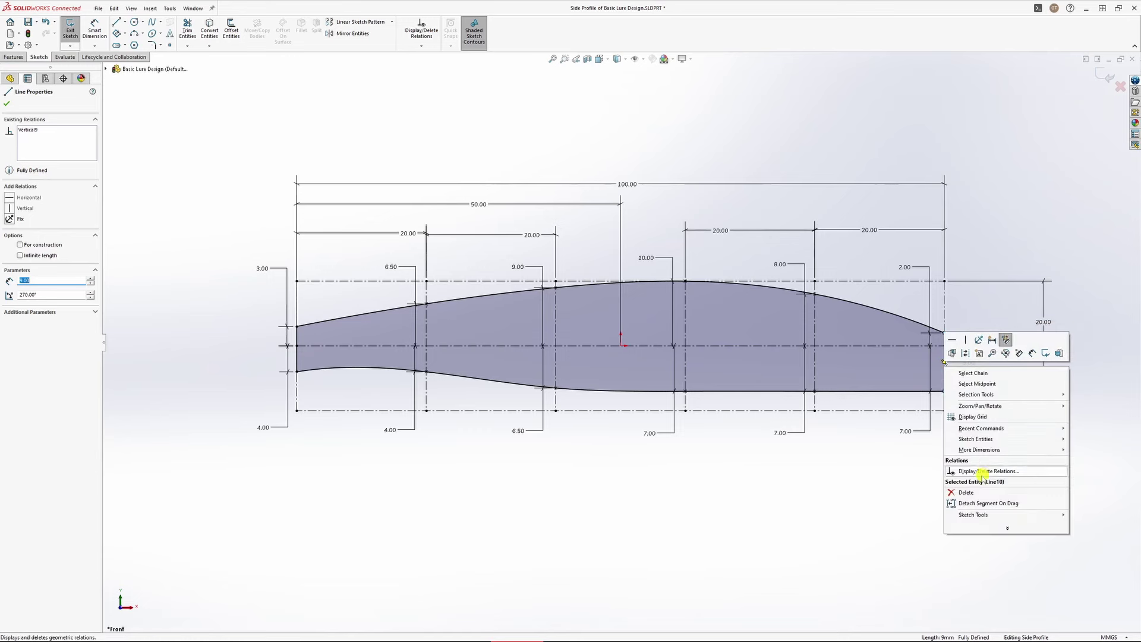
click(940, 470)
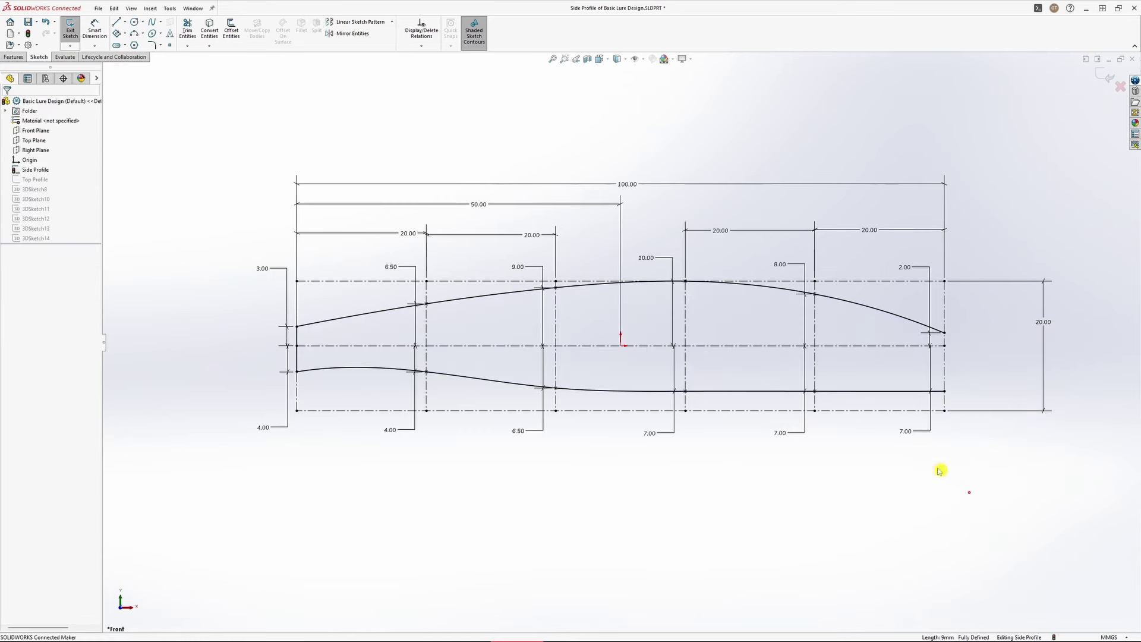
right_click(297, 357)
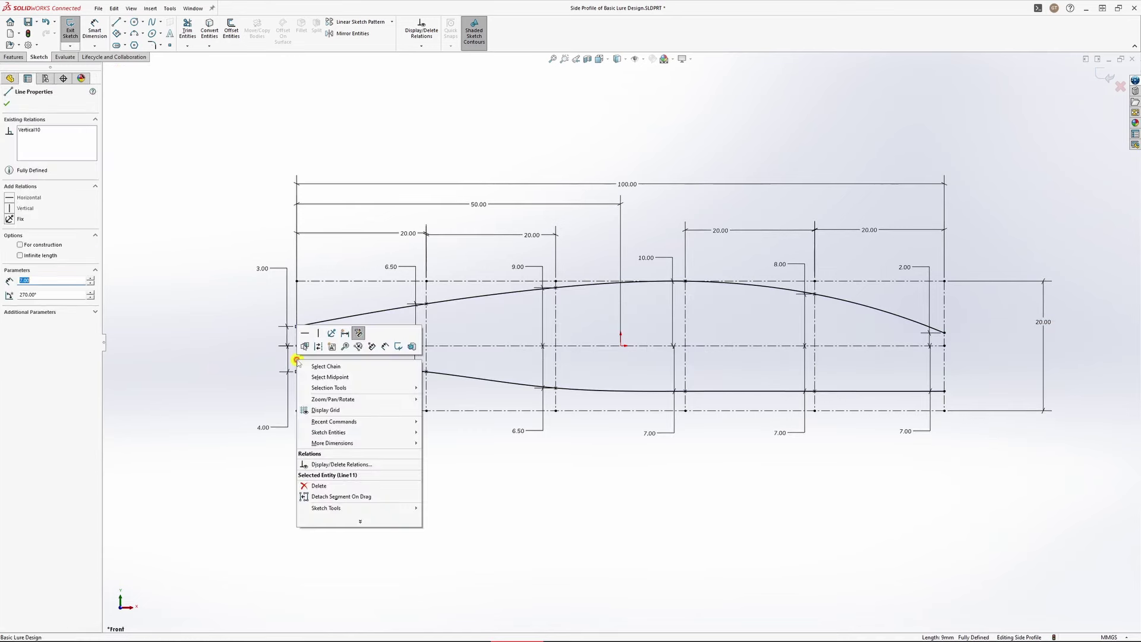
click(320, 485)
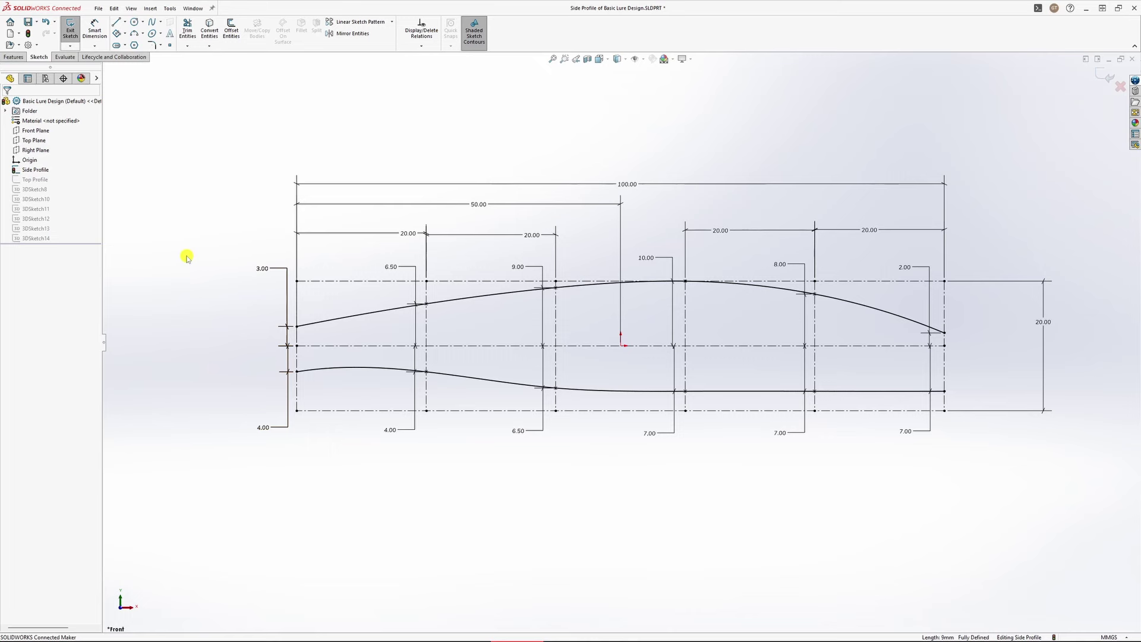
click(79, 36)
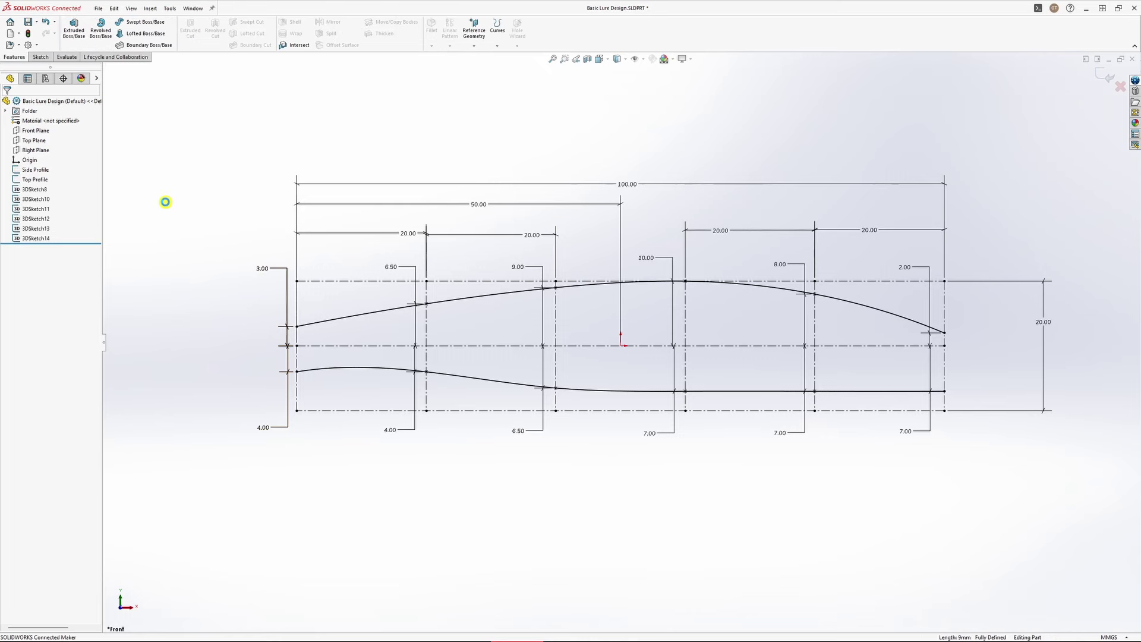
Edit the Top Profile sketch, delete the vertical solid lines closing both ends of the profile, and exit the sketch.
right_click(32, 180)
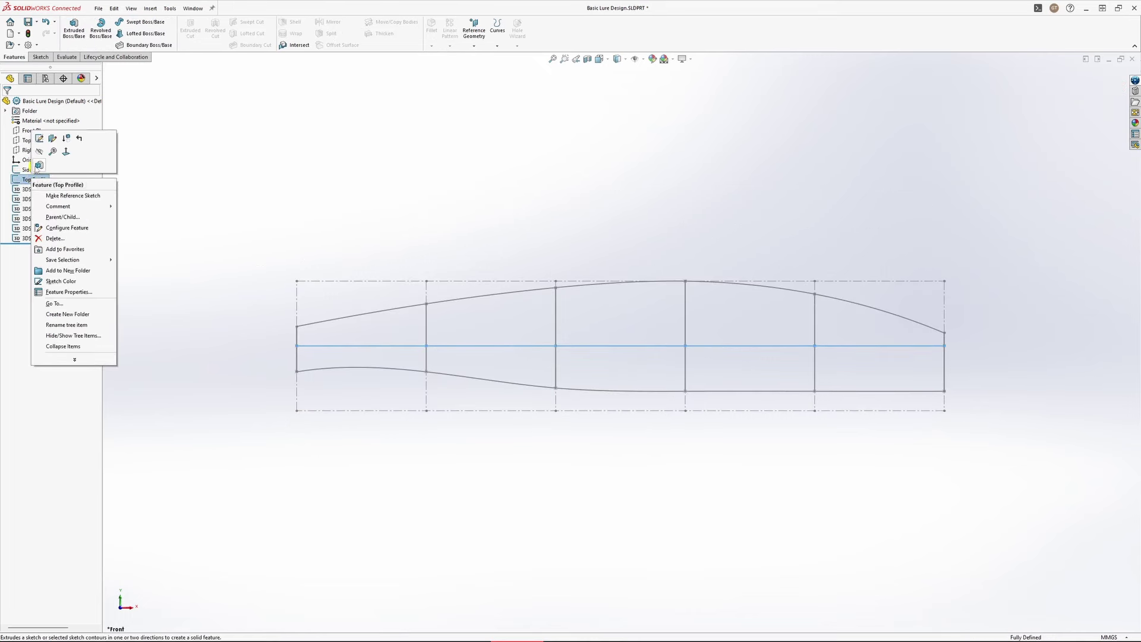
click(39, 139)
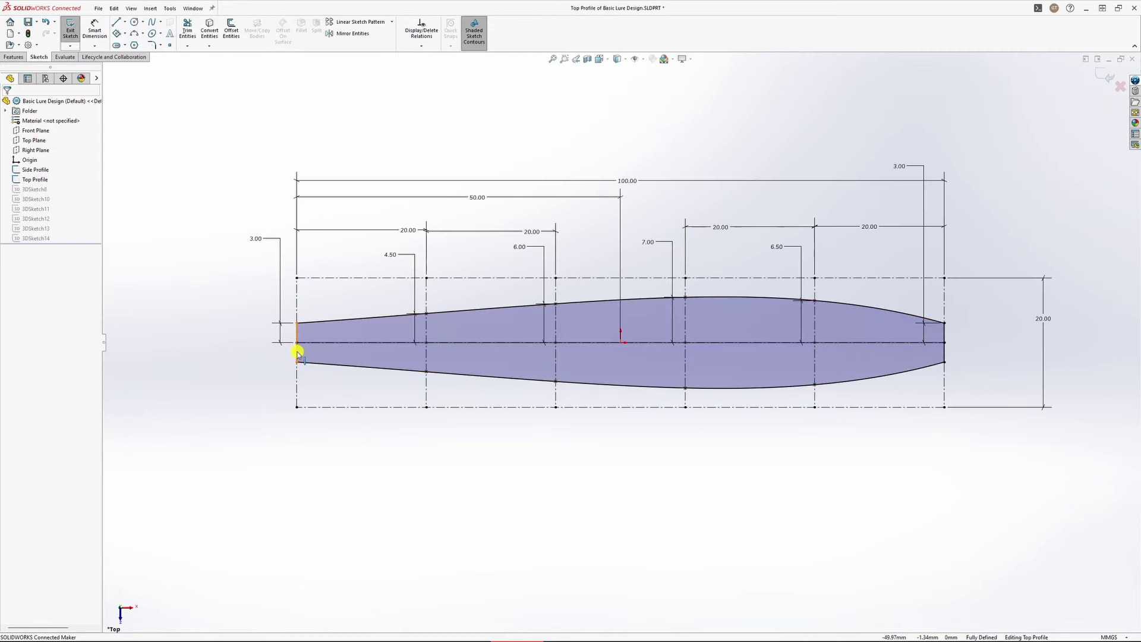
right_click(296, 352)
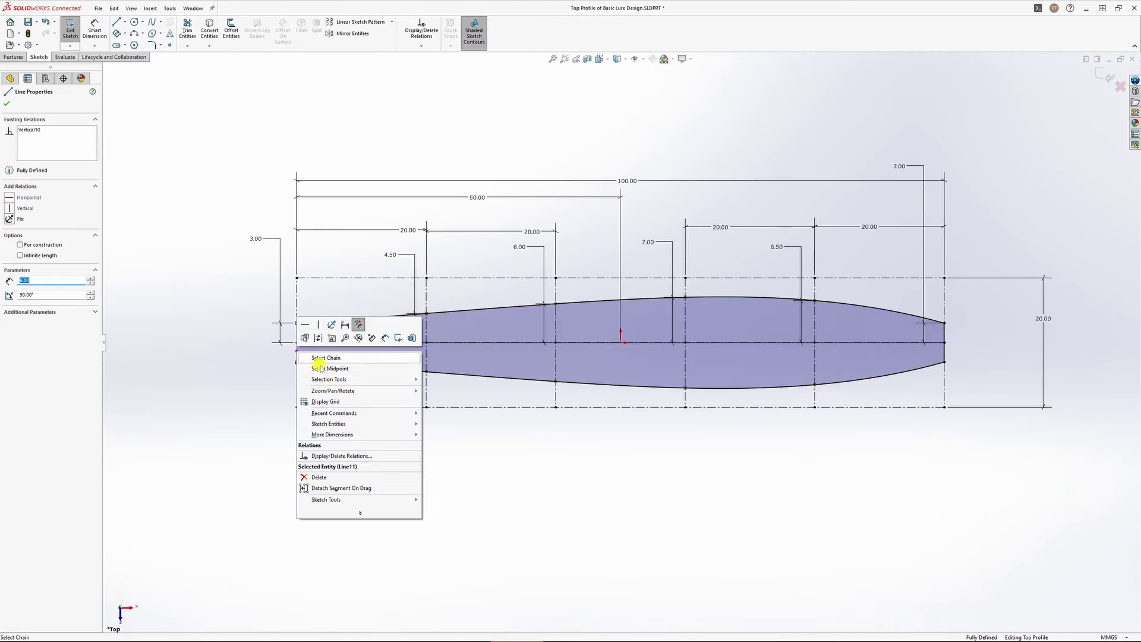
click(324, 477)
right_click(944, 351)
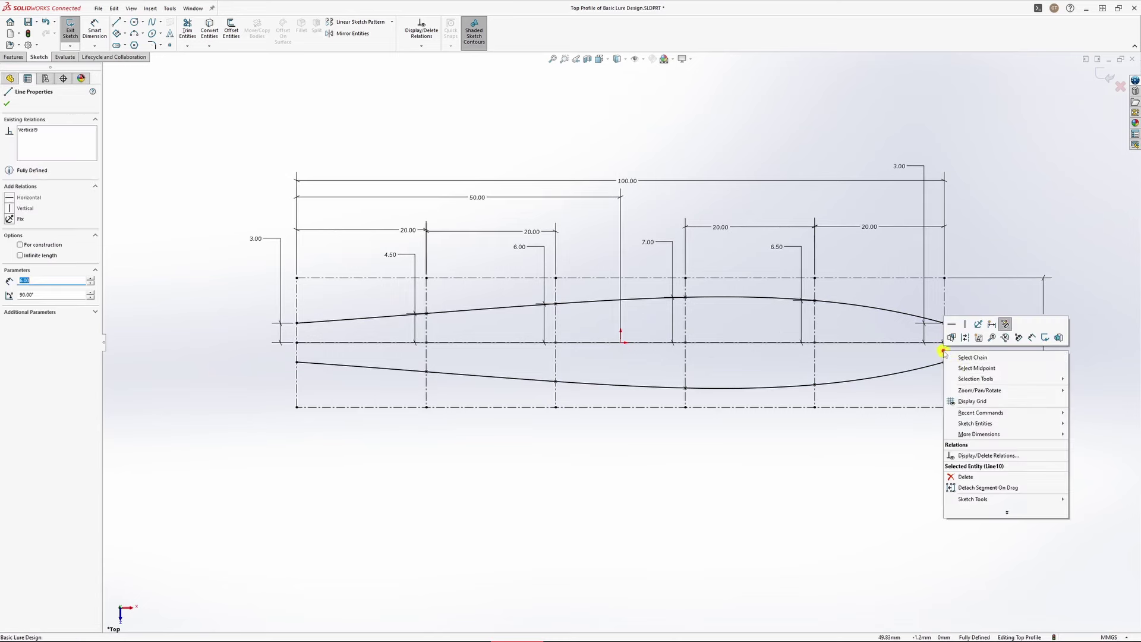
click(963, 476)
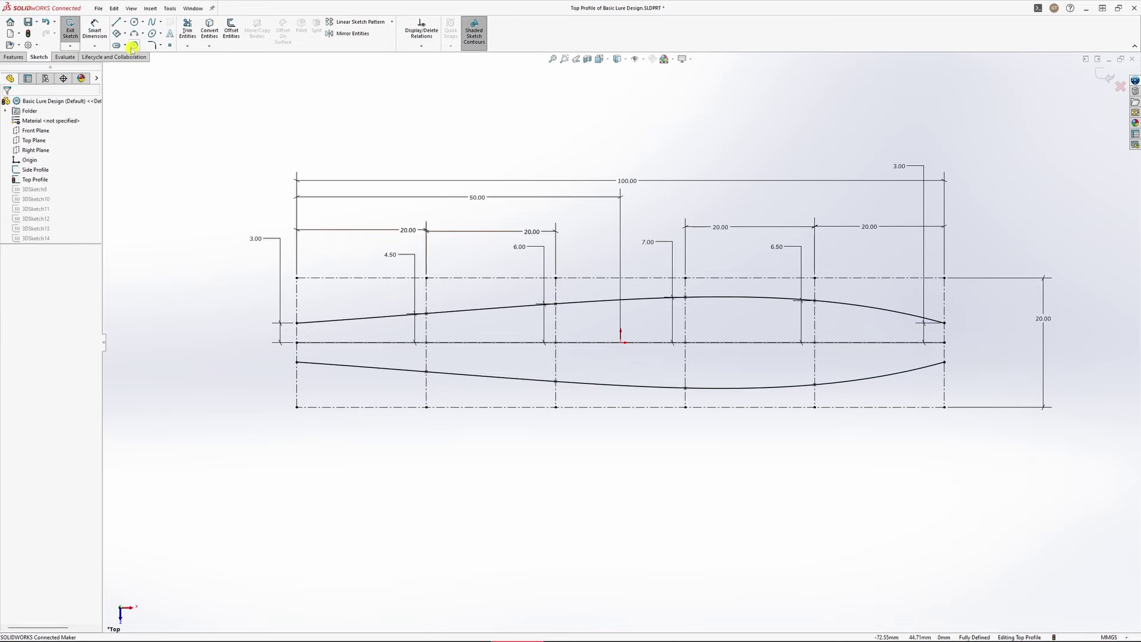
click(72, 30)
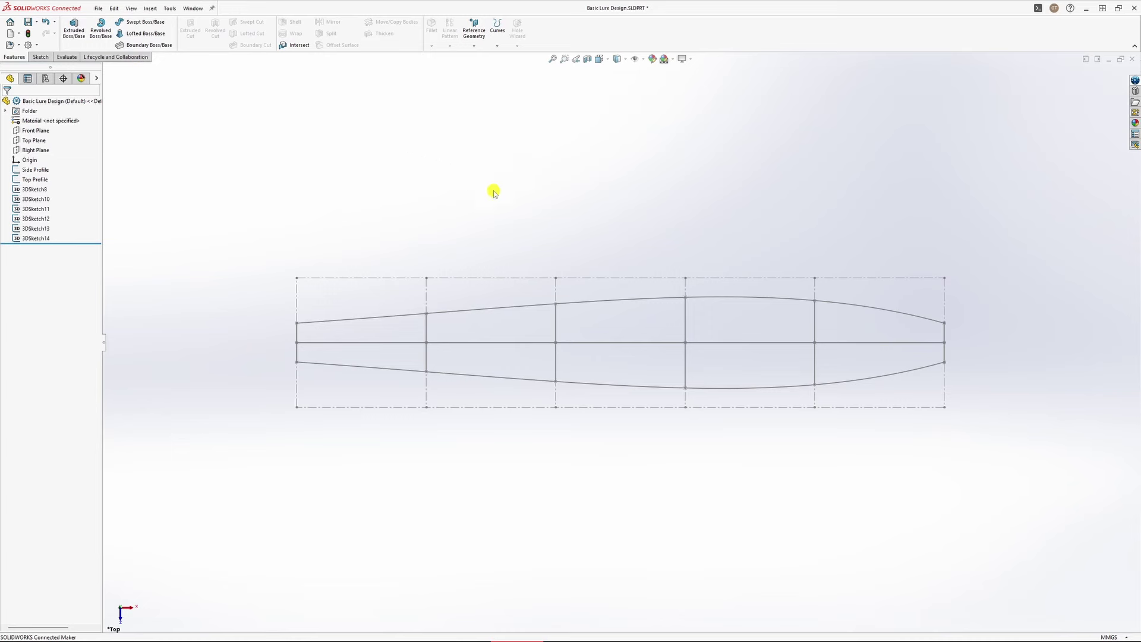
Start a Lofted Boss/Base with the six closed 3D sketch cross-sections as profiles, in order from the lure's right end to its left end.
click(599, 58)
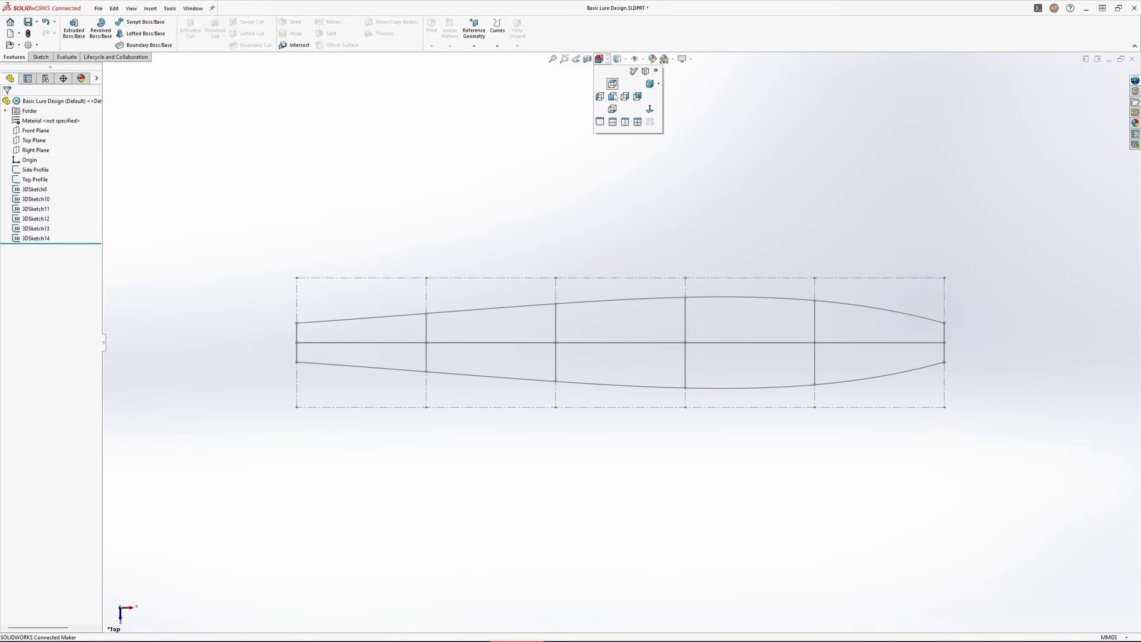
click(651, 83)
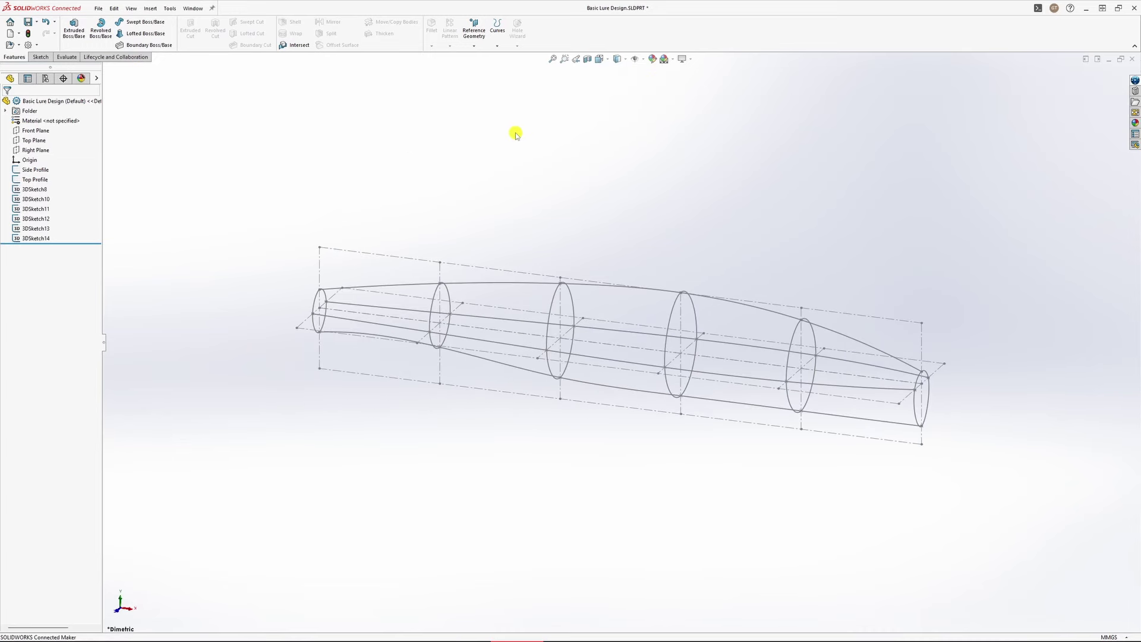
click(134, 34)
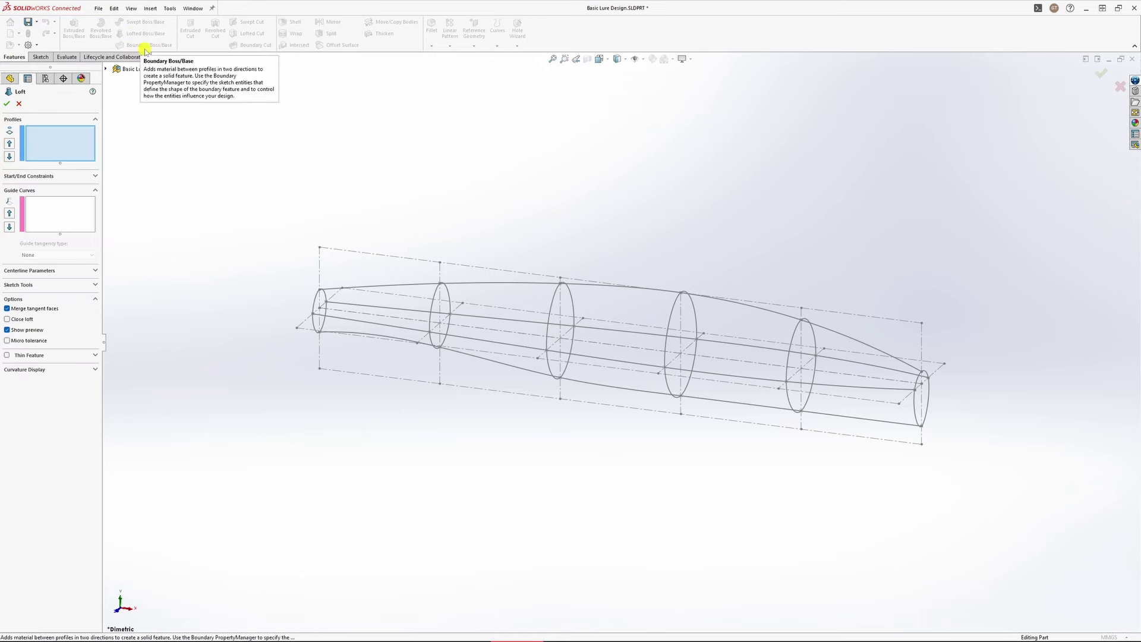
click(105, 69)
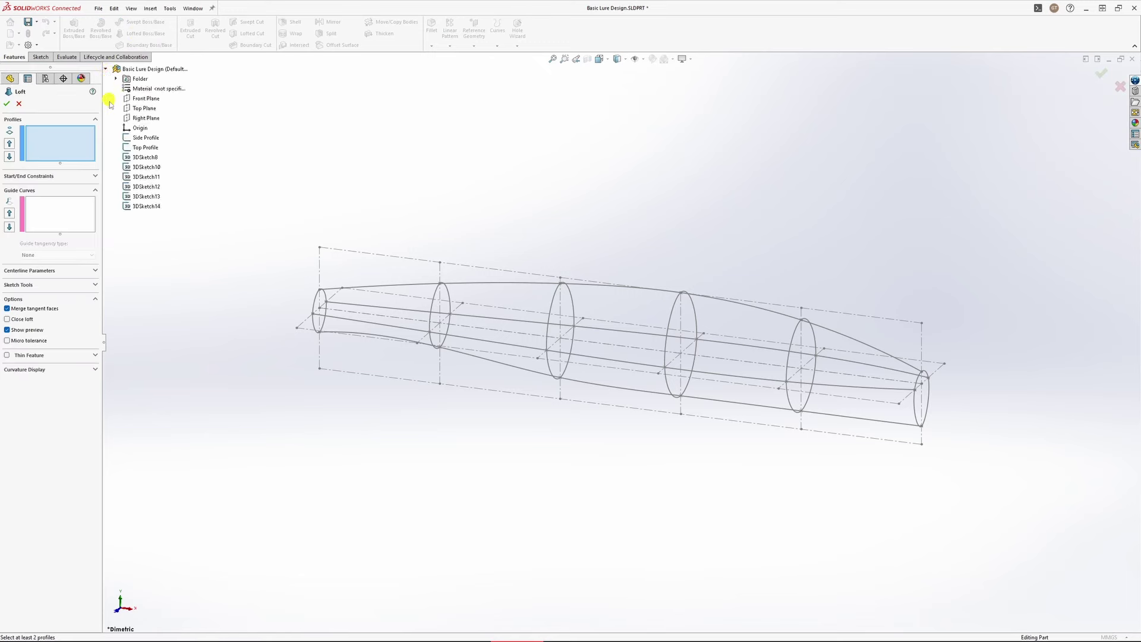
click(142, 158)
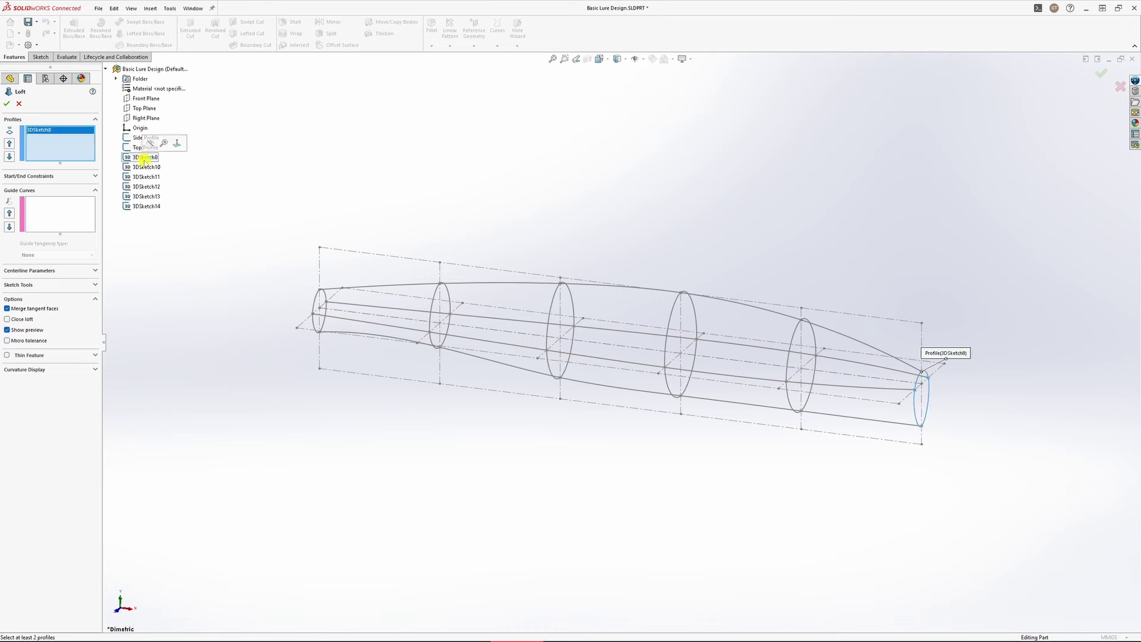
click(148, 167)
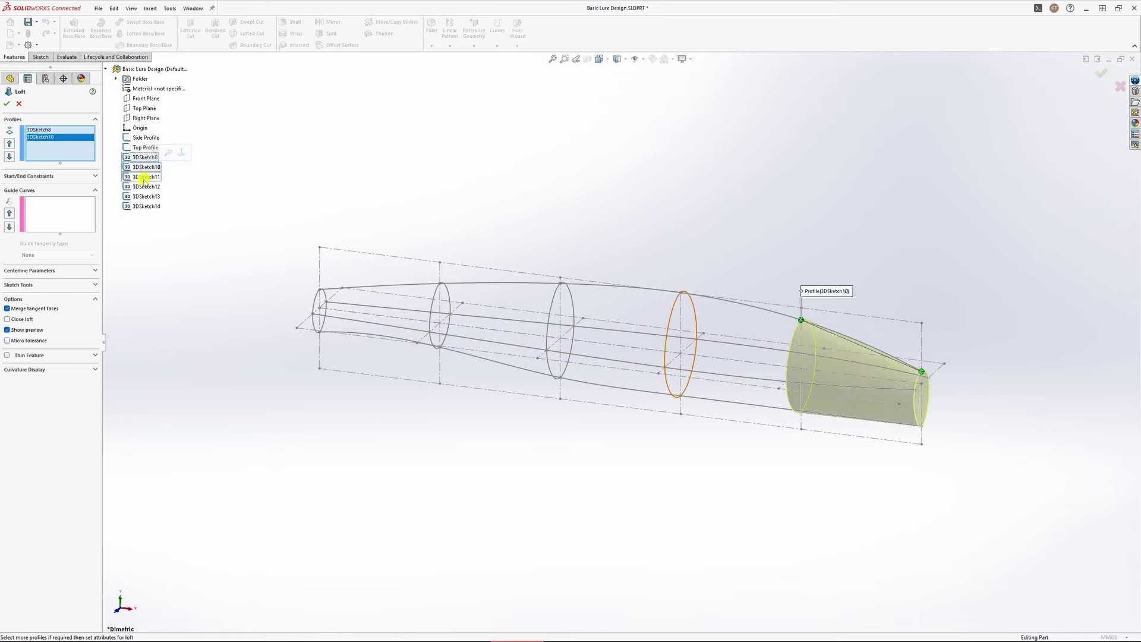
click(144, 178)
click(146, 187)
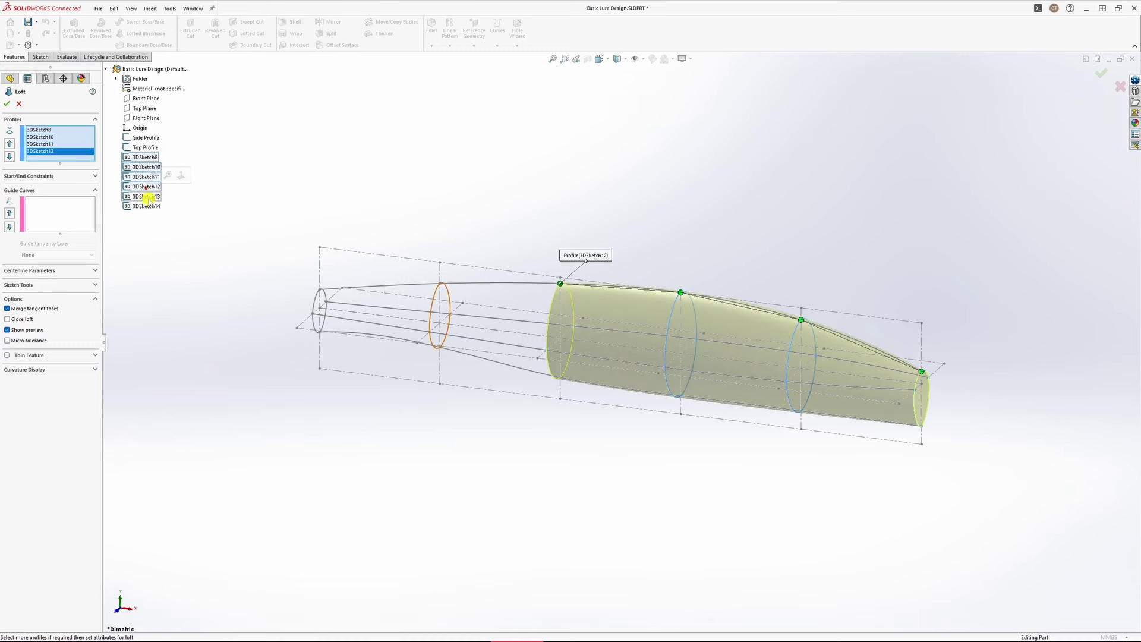
click(147, 197)
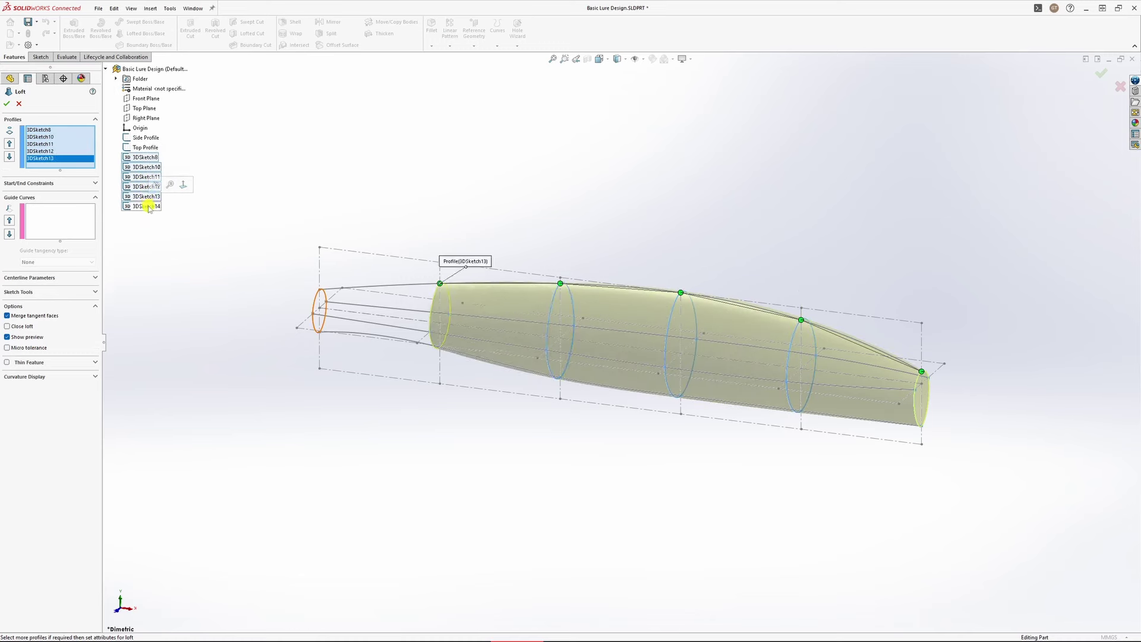
click(148, 205)
Add the upper and lower side profile curves and both top profile curves as open-loop guide curves, and create the loft.
click(64, 231)
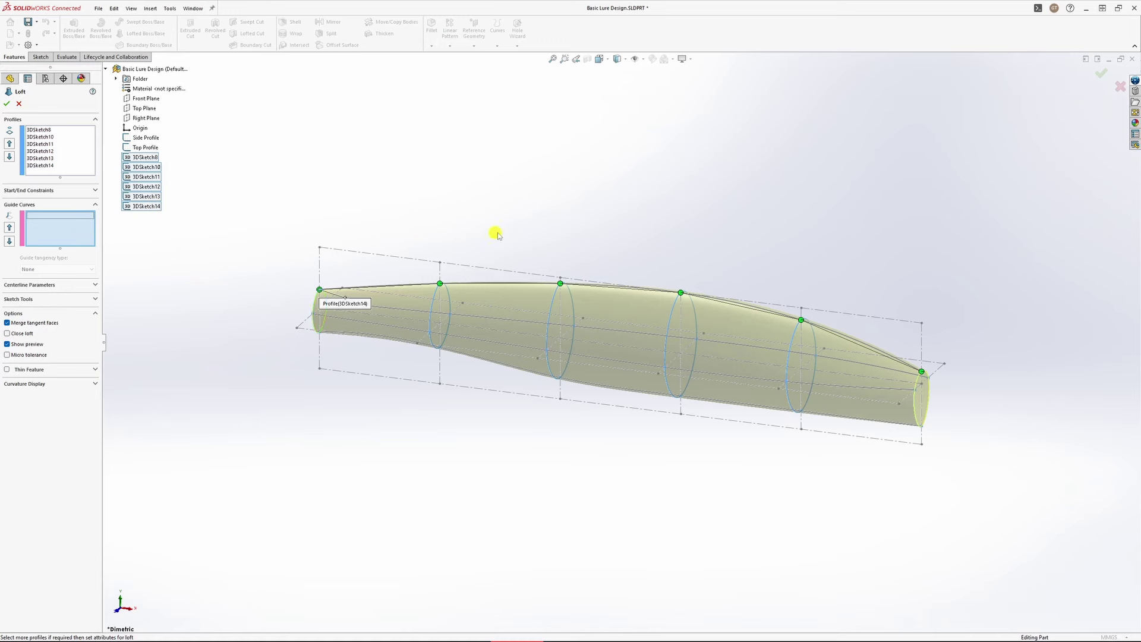
click(862, 344)
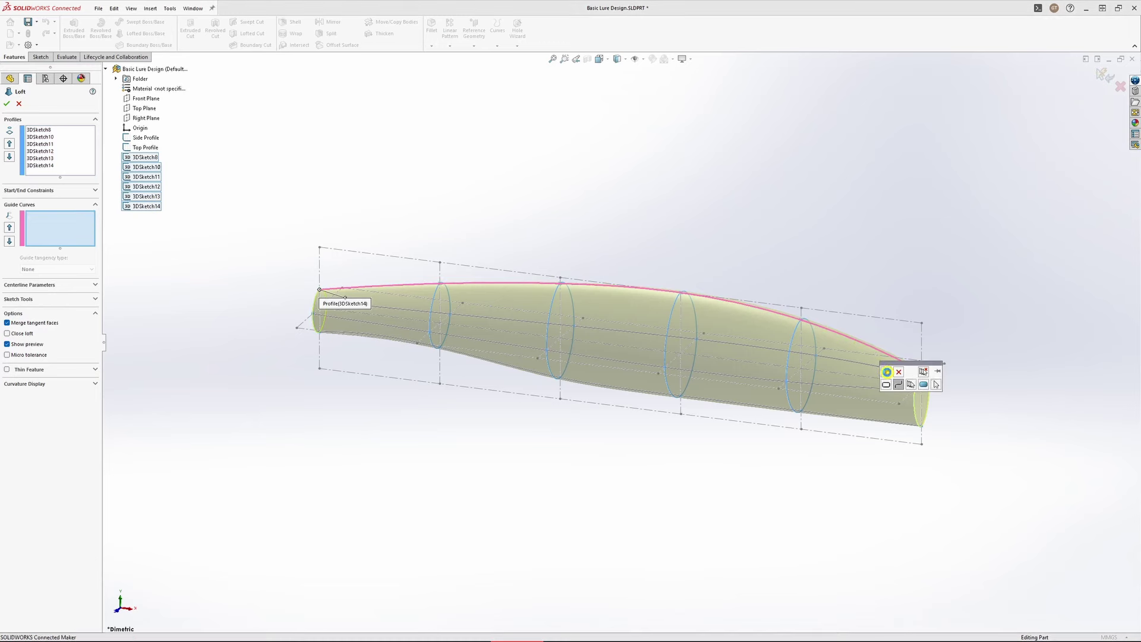
click(874, 369)
click(765, 410)
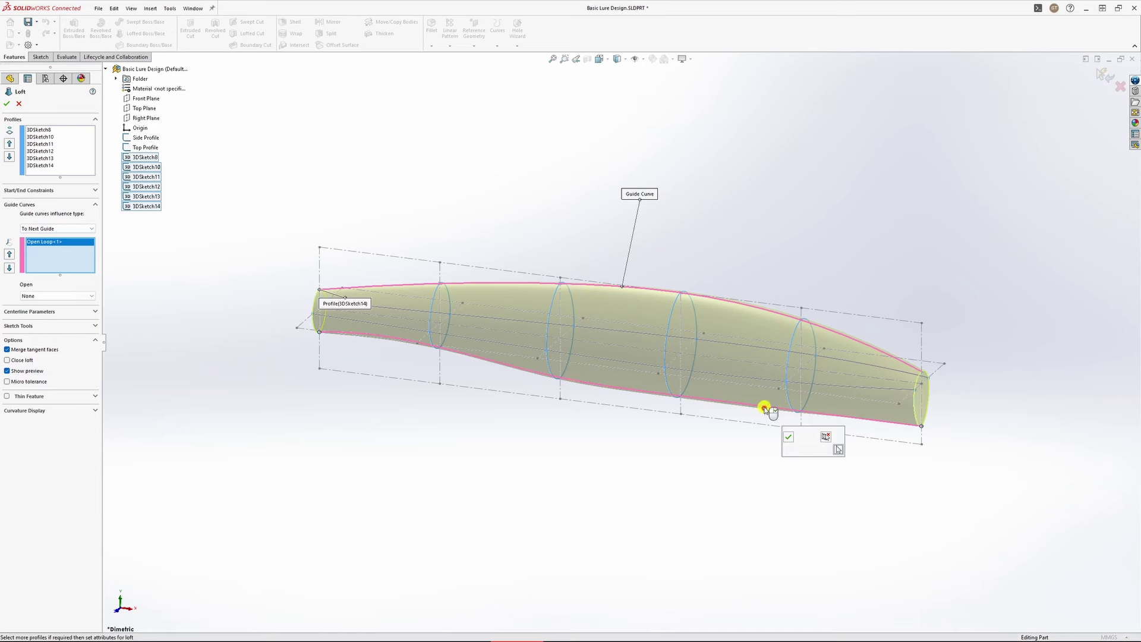
click(789, 438)
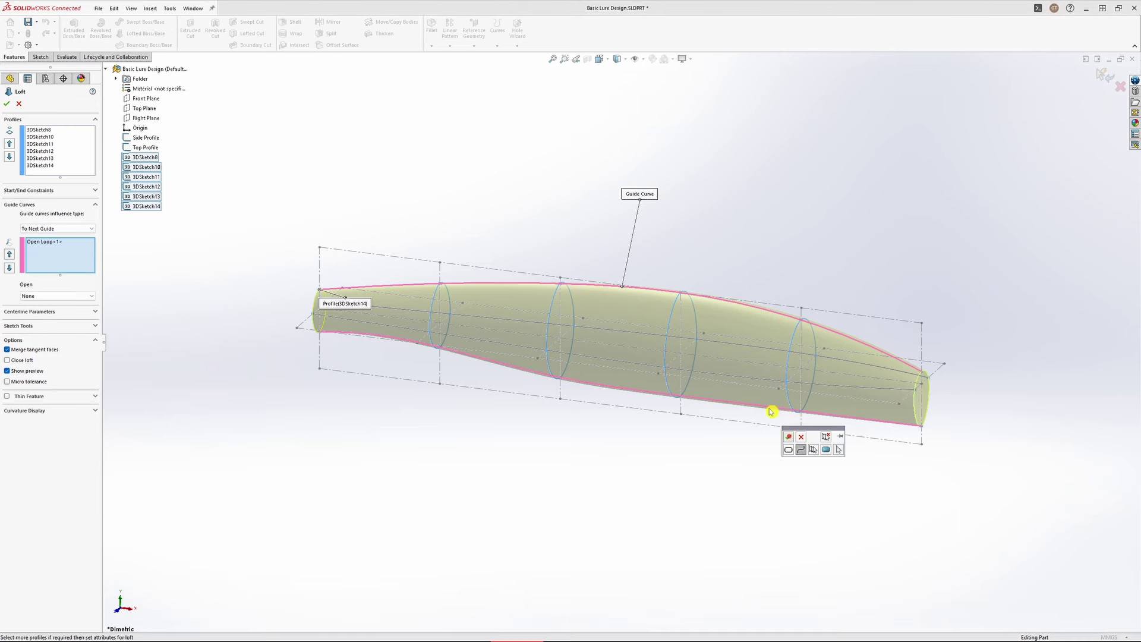
click(750, 379)
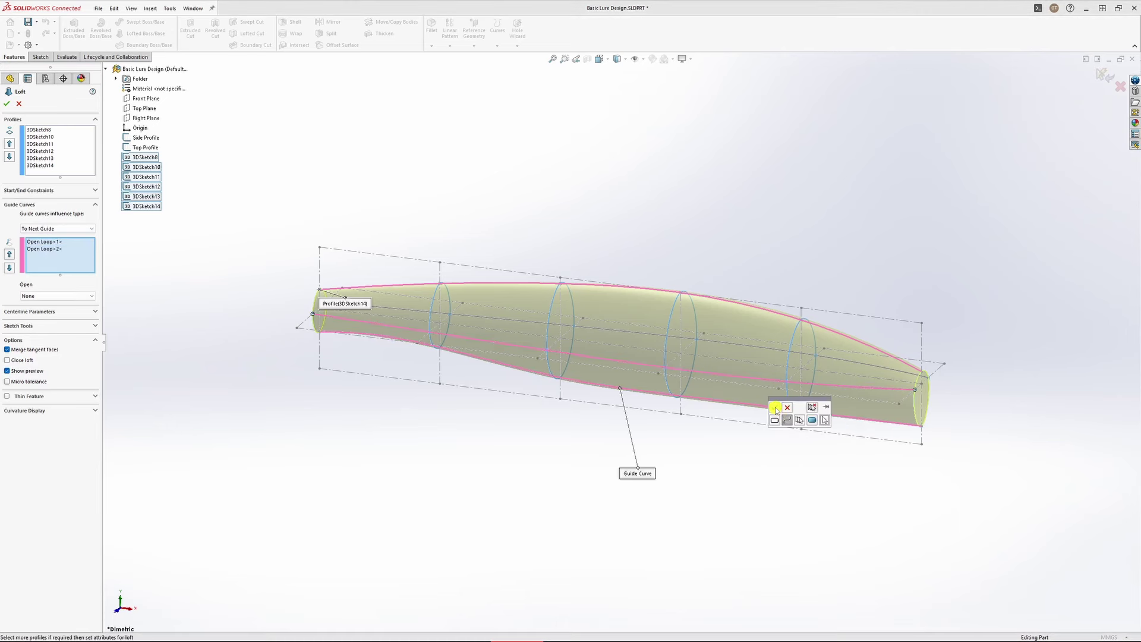
click(774, 407)
middle_drag(805, 267, 754, 338)
click(716, 364)
click(740, 393)
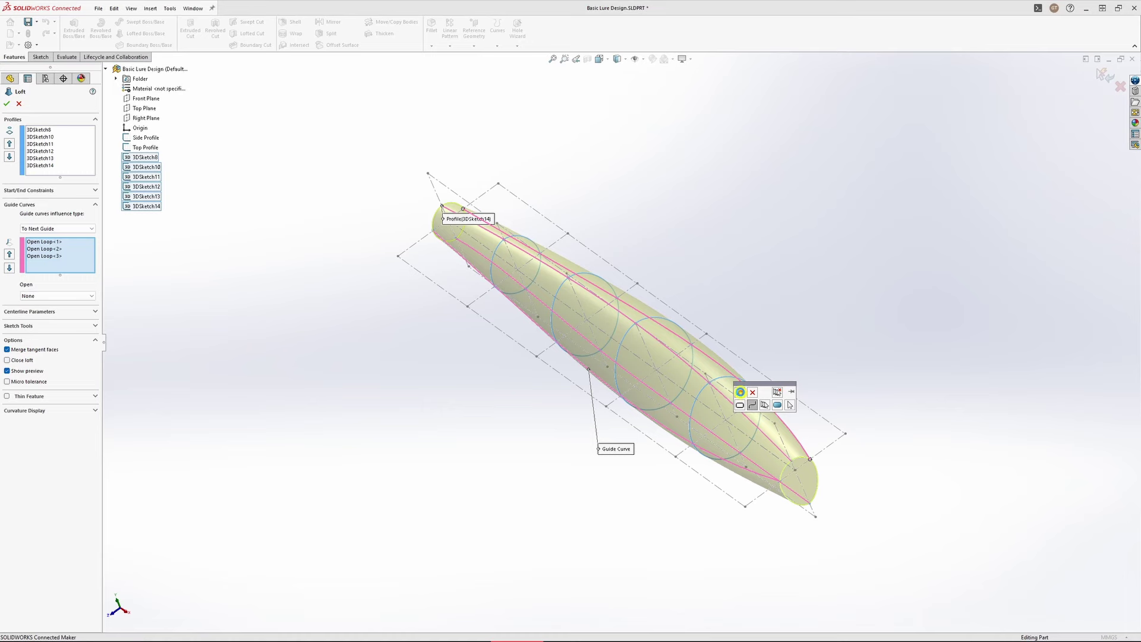
middle_drag(371, 312, 440, 245)
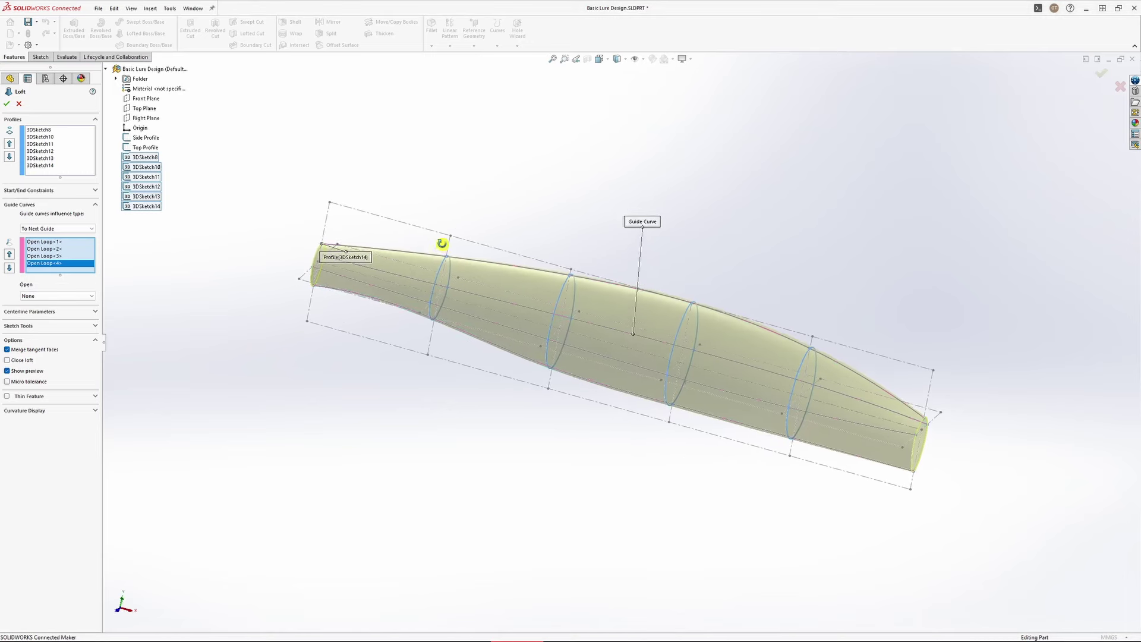
click(7, 104)
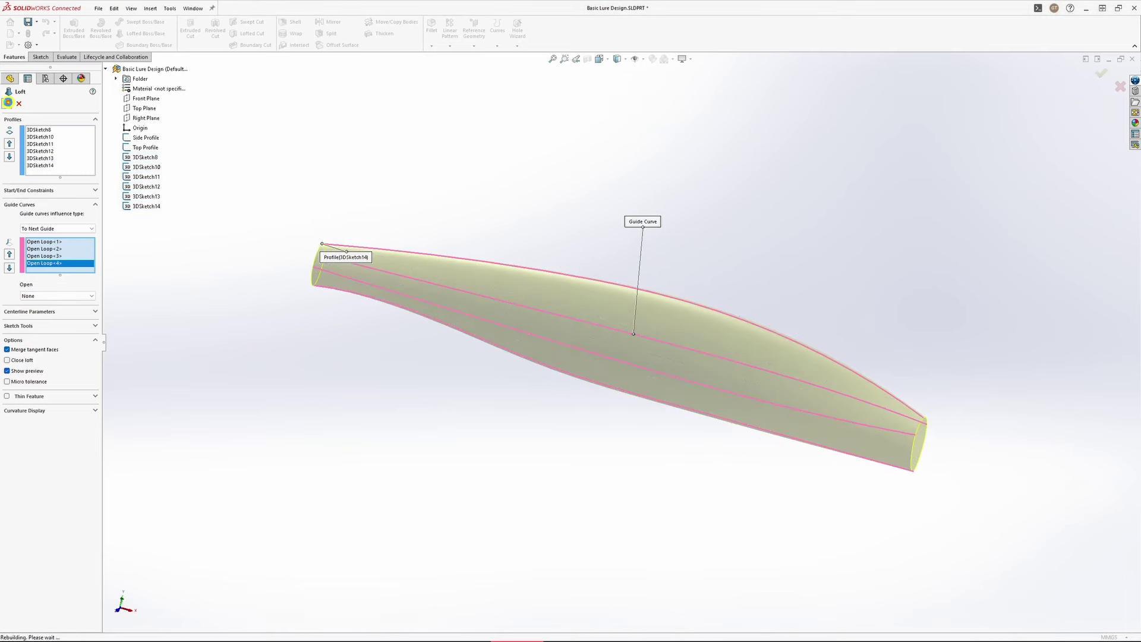
click(571, 156)
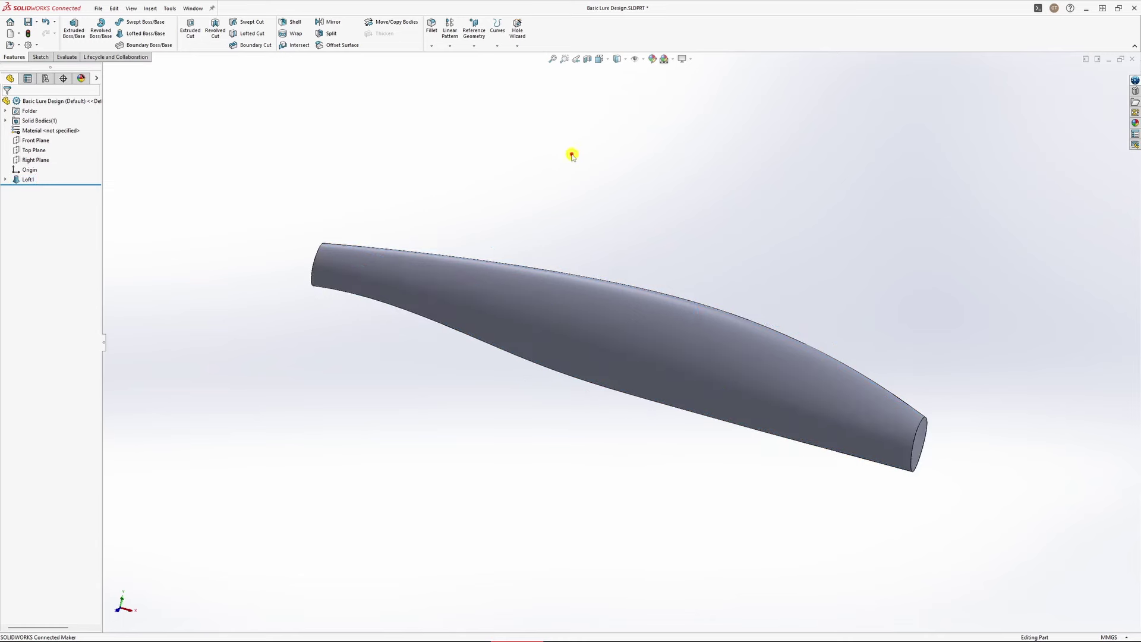
In a new Front Plane sketch, draw a slanted line from the right end's upper corner to the bottom edge, about 2.2 mm in from the end.
middle_drag(740, 226, 690, 166)
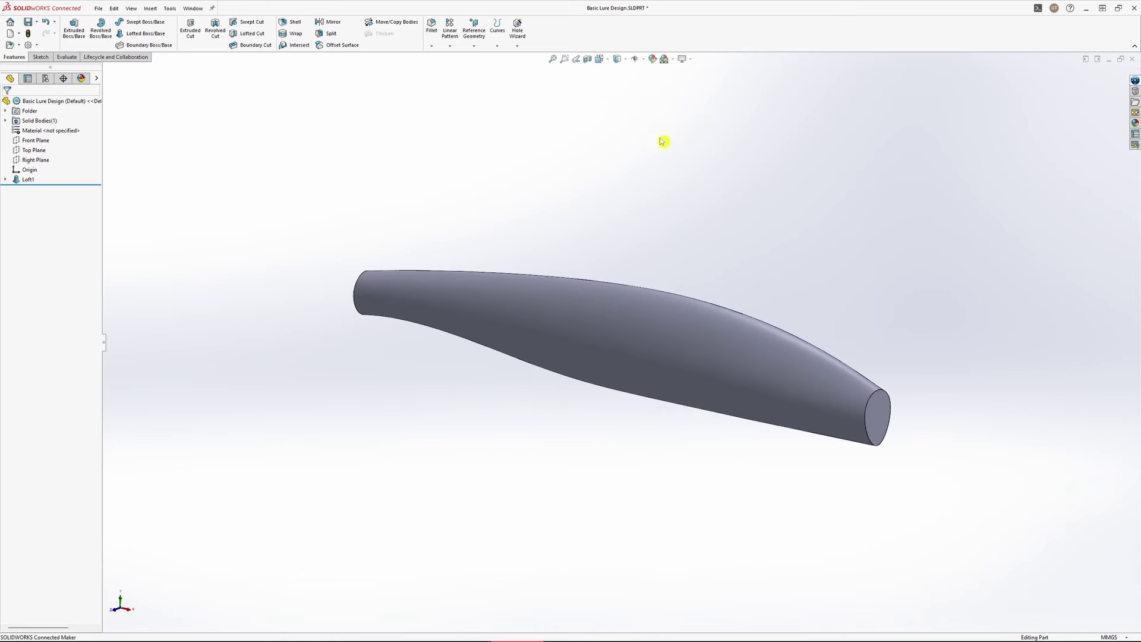
click(604, 60)
click(650, 83)
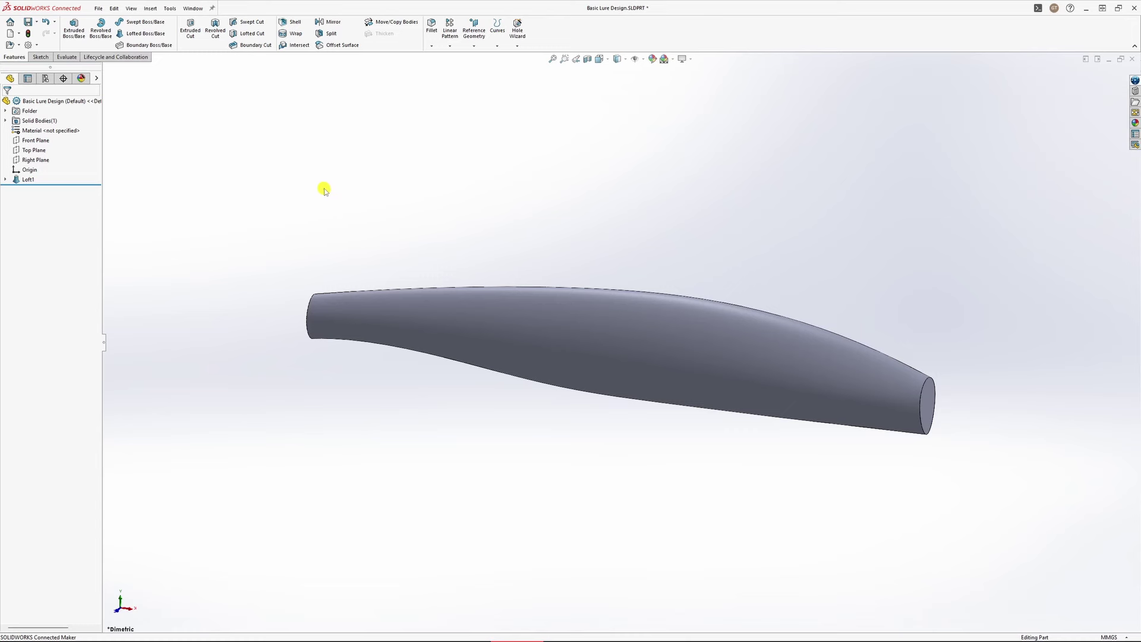
right_click(35, 142)
click(41, 117)
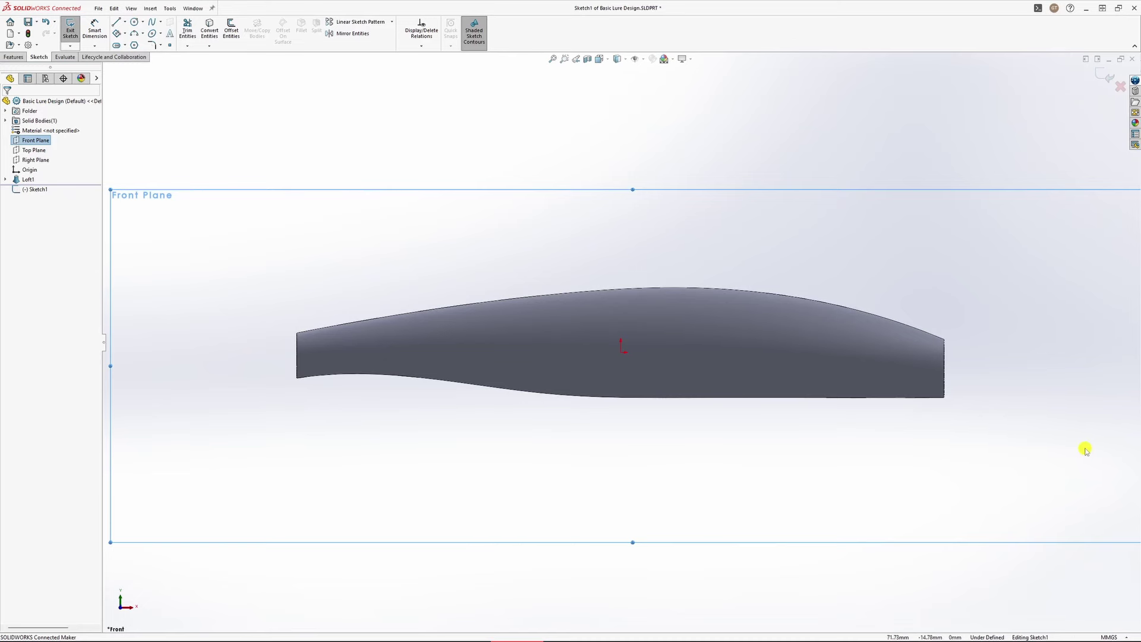
key(l)
scroll(960, 354, down, 4)
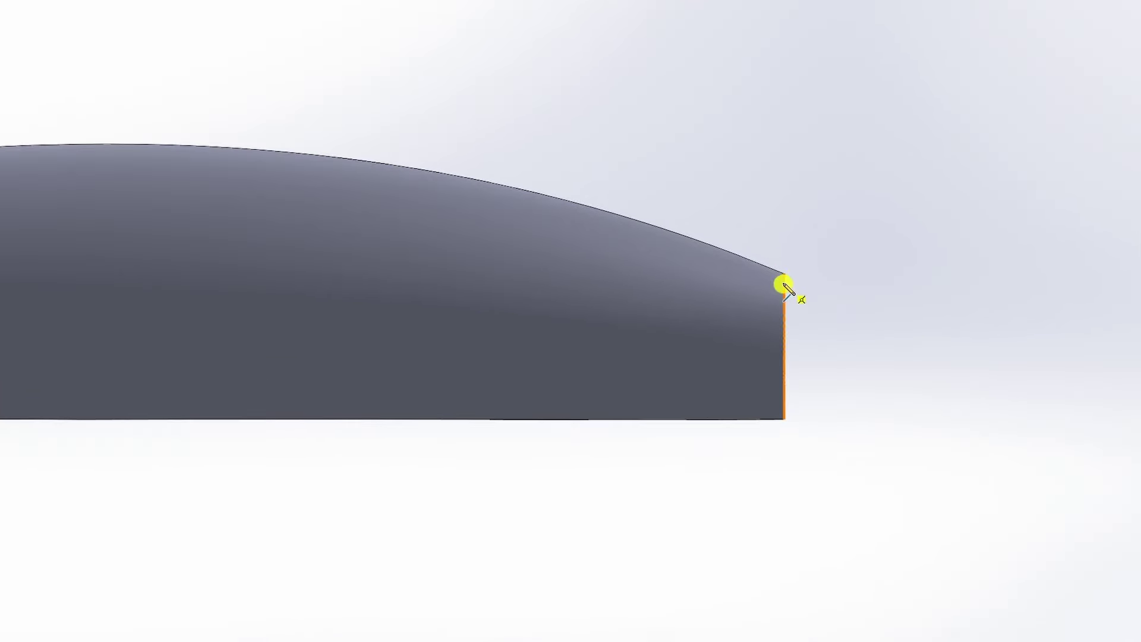
click(783, 275)
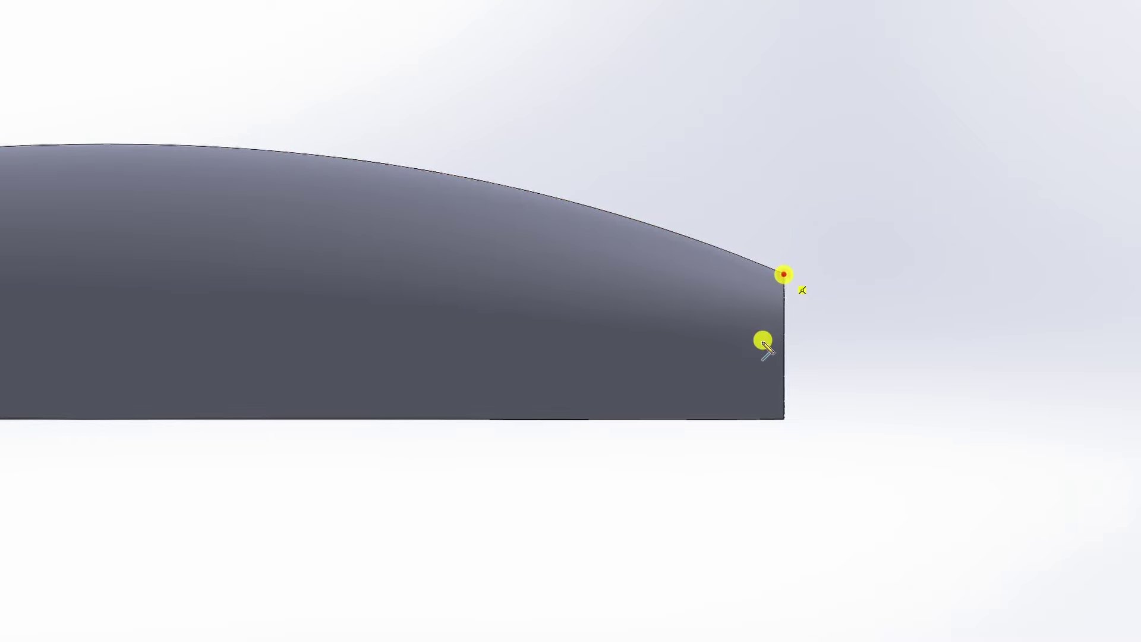
click(748, 419)
key(Escape)
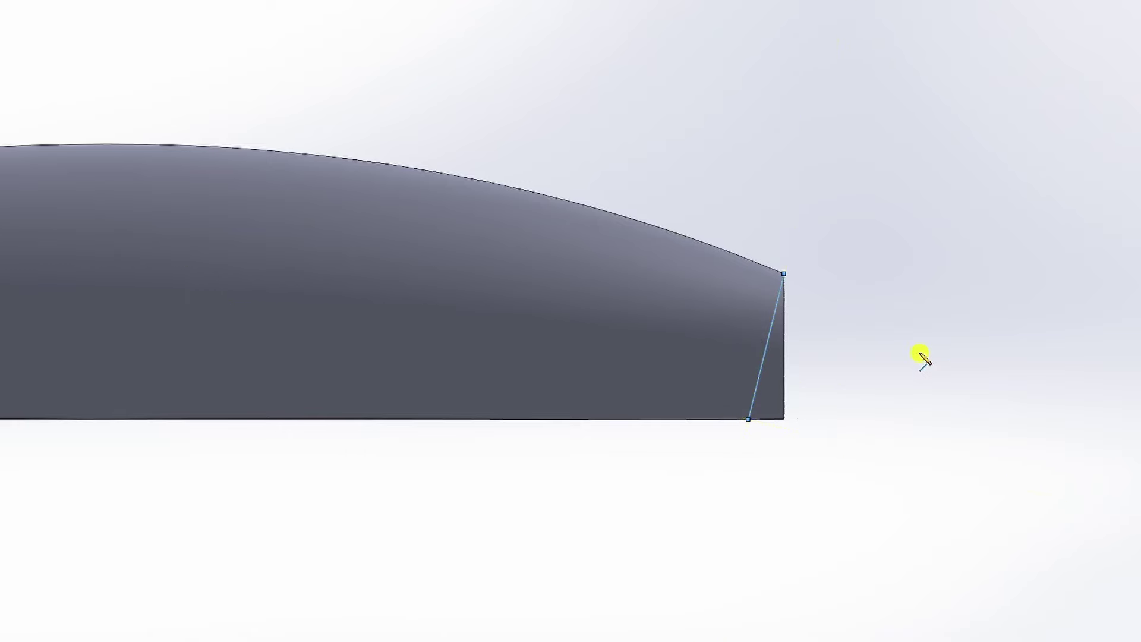
key(Escape)
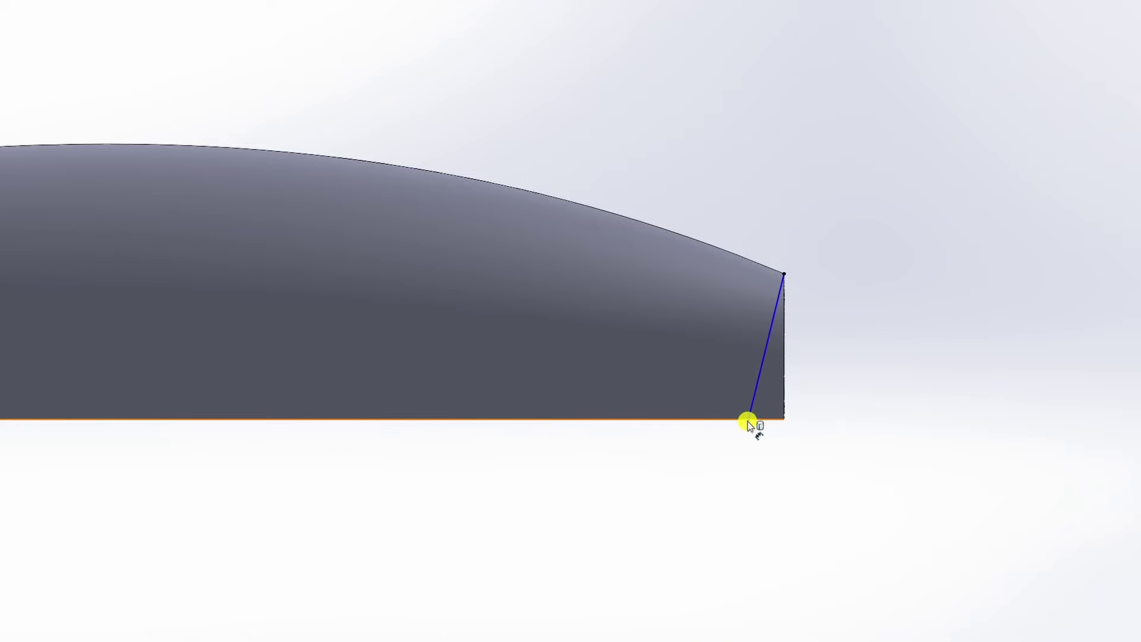
Dimension the slanted line's lower endpoint 3 mm from the lure's right end edge, and exit the sketch.
click(784, 404)
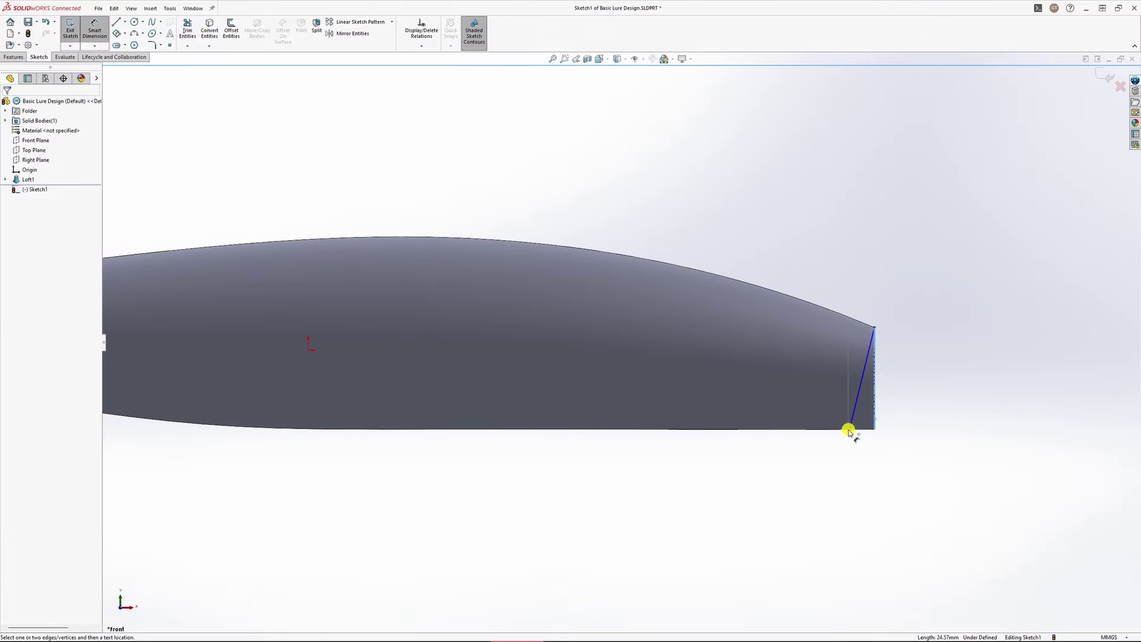
click(849, 429)
click(869, 458)
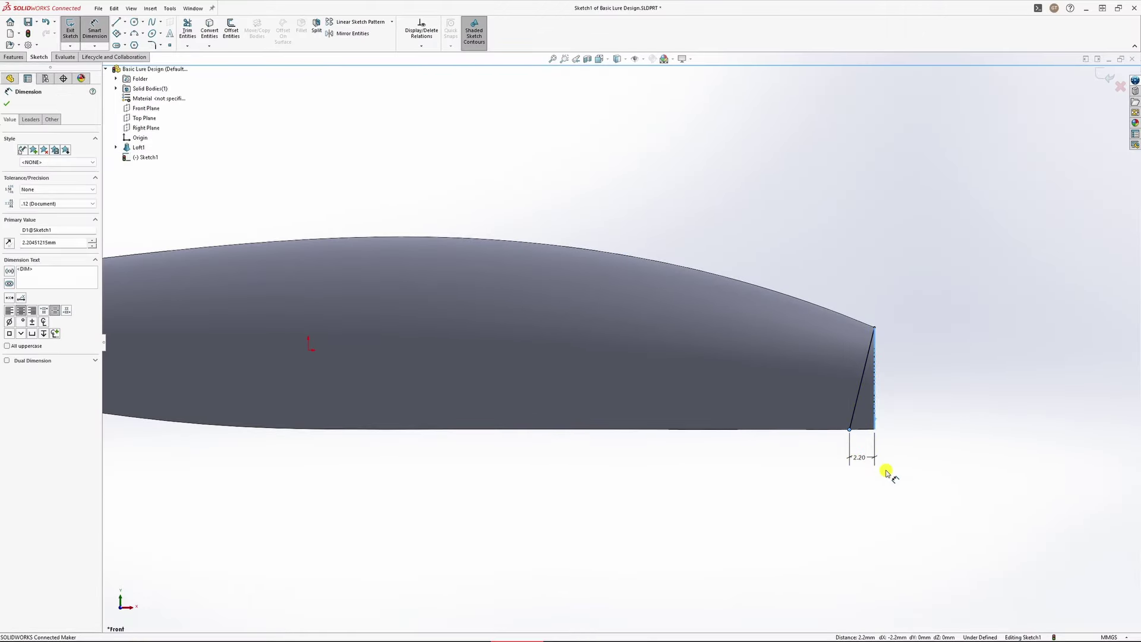
text(3)
key(Return)
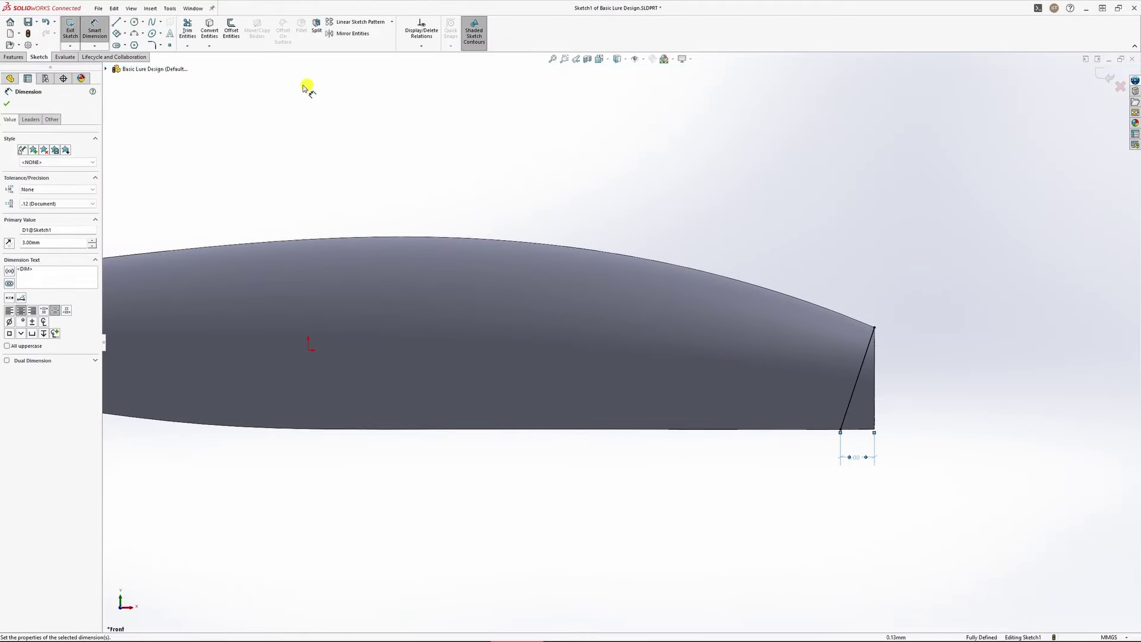
click(72, 34)
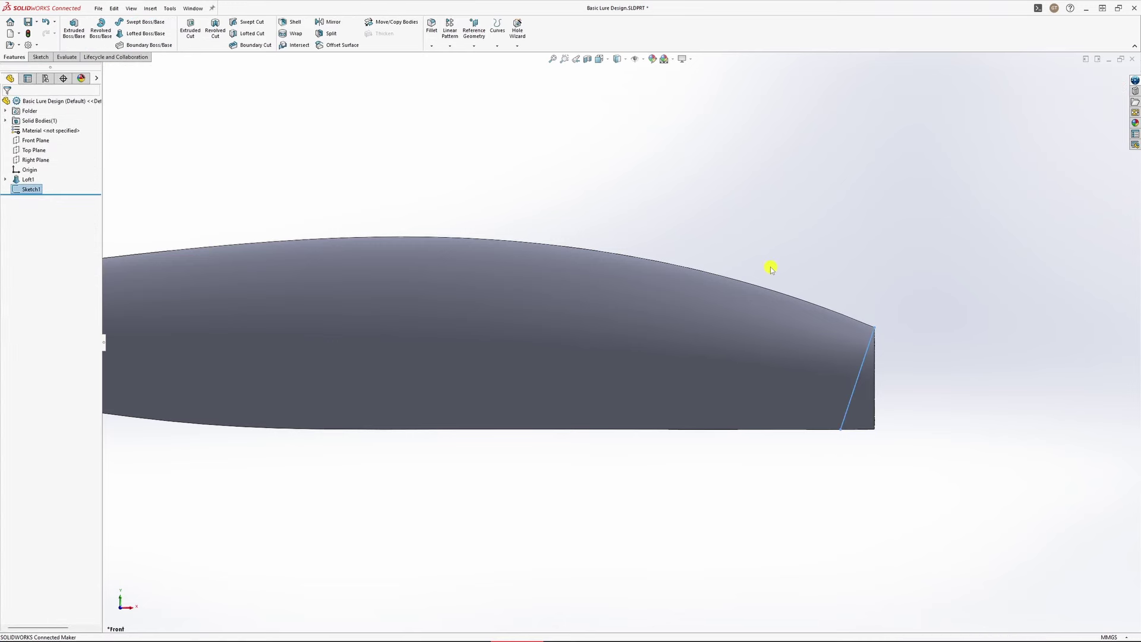
scroll(716, 323, up, 2)
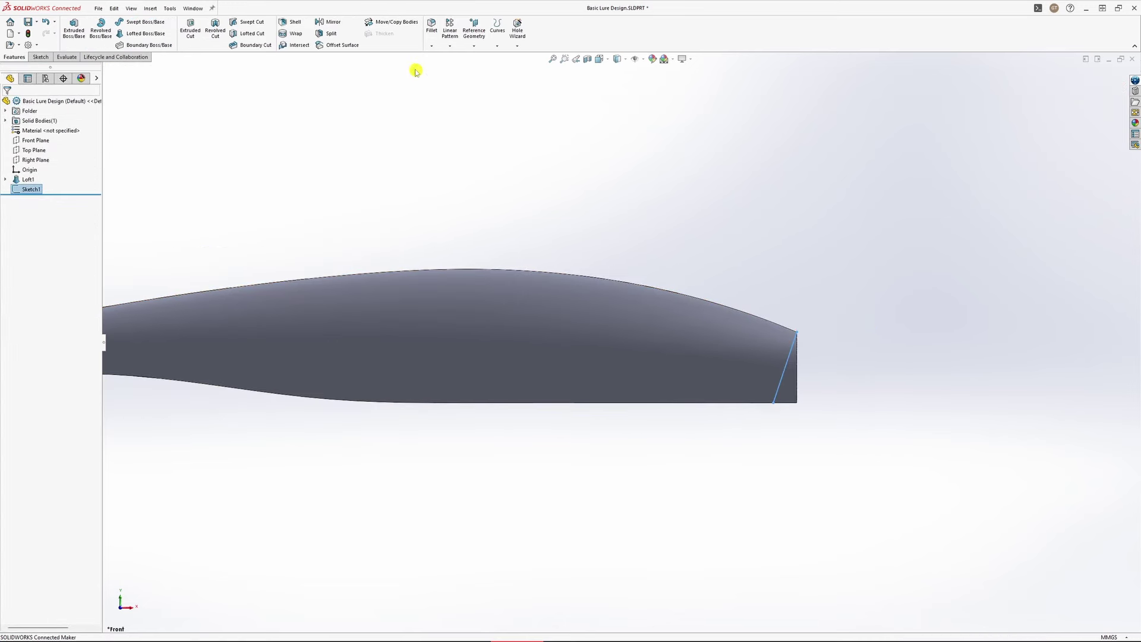
Split the lure body with the slanted line sketch, cutting away and consuming the small wedge at the right end.
click(330, 34)
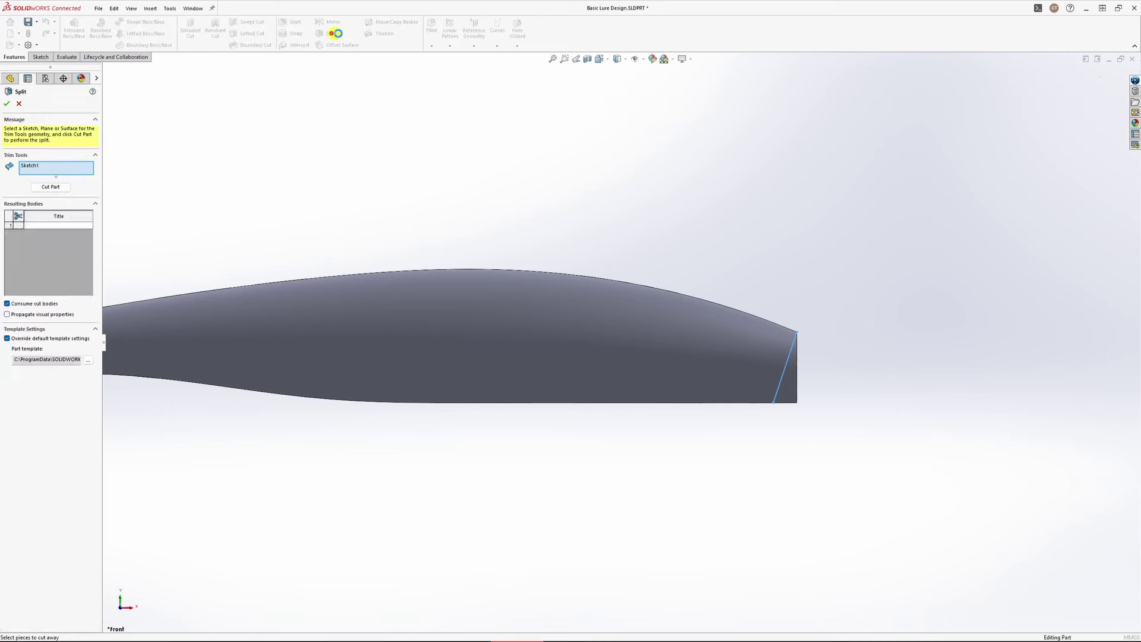
click(43, 187)
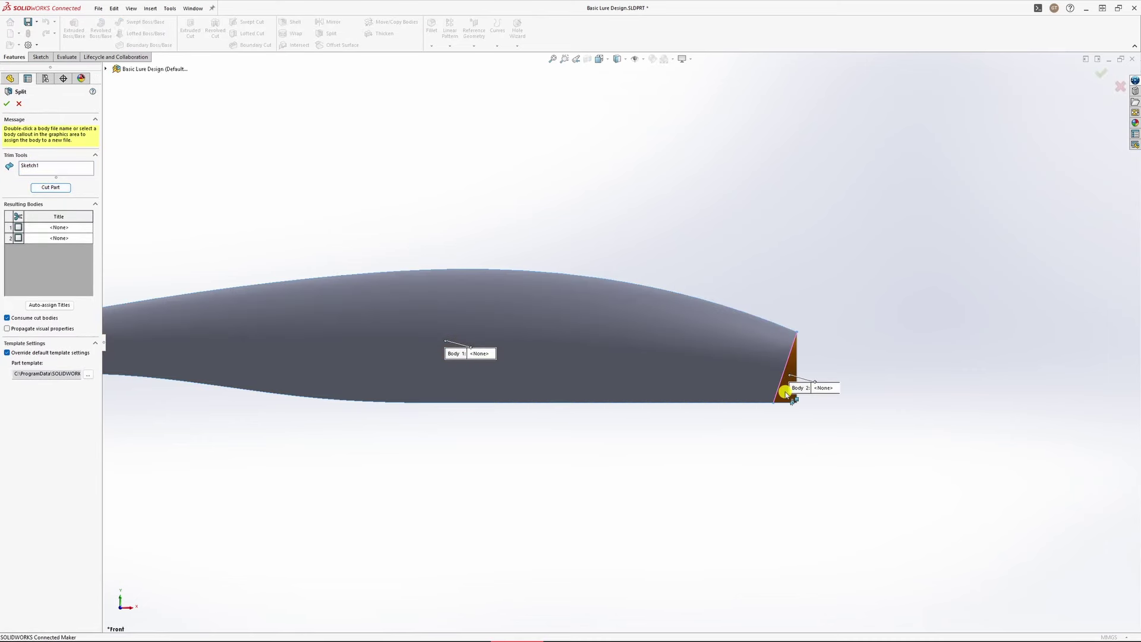
click(786, 395)
click(446, 242)
click(7, 105)
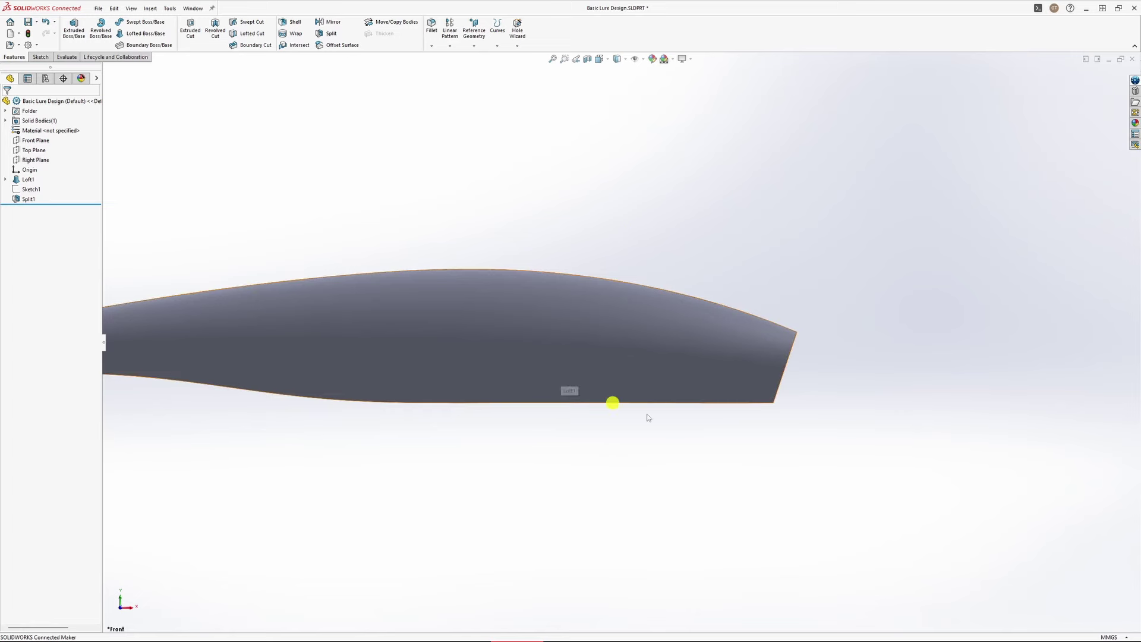
Fillet the edge of the lure's slanted right end face with a 3 mm radius.
scroll(629, 481, down, 2)
scroll(629, 482, up, 4)
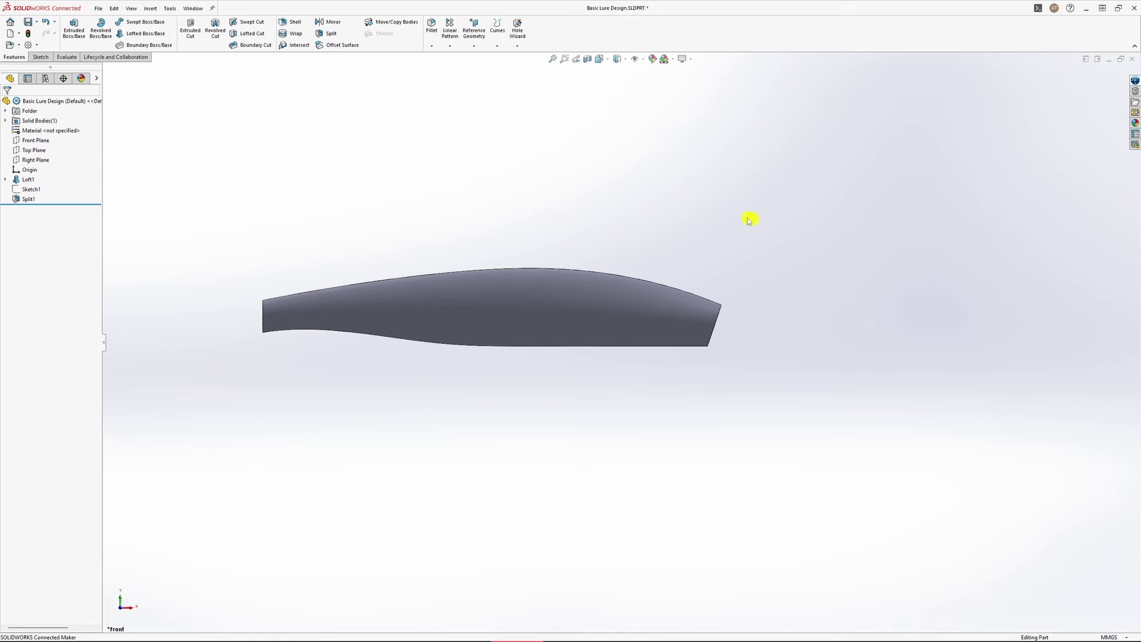
middle_drag(748, 220, 668, 224)
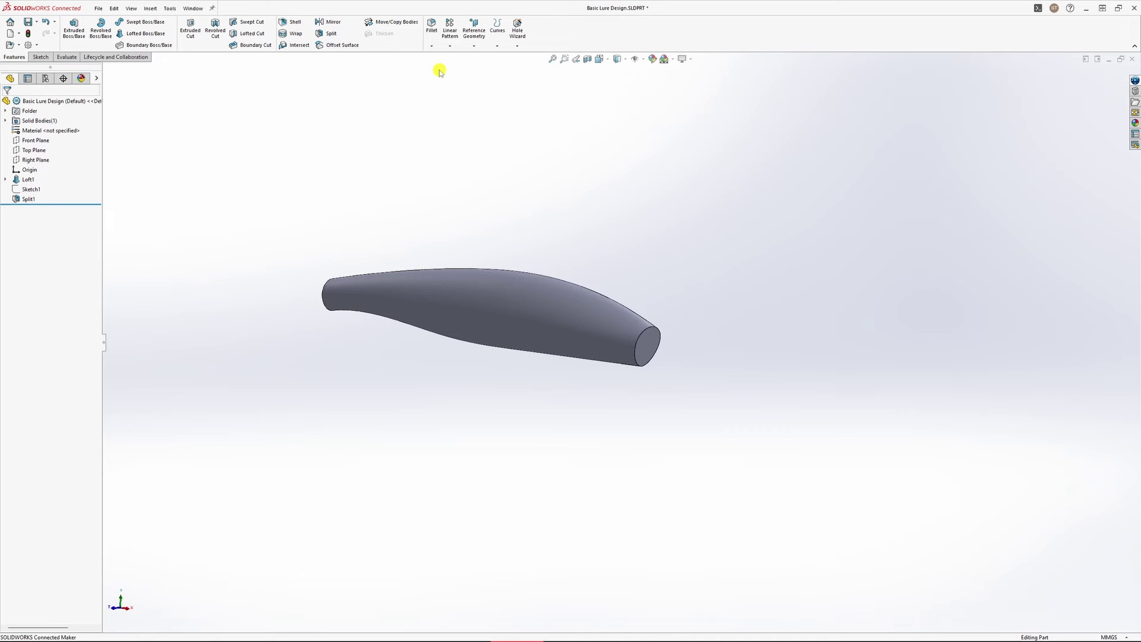
click(431, 24)
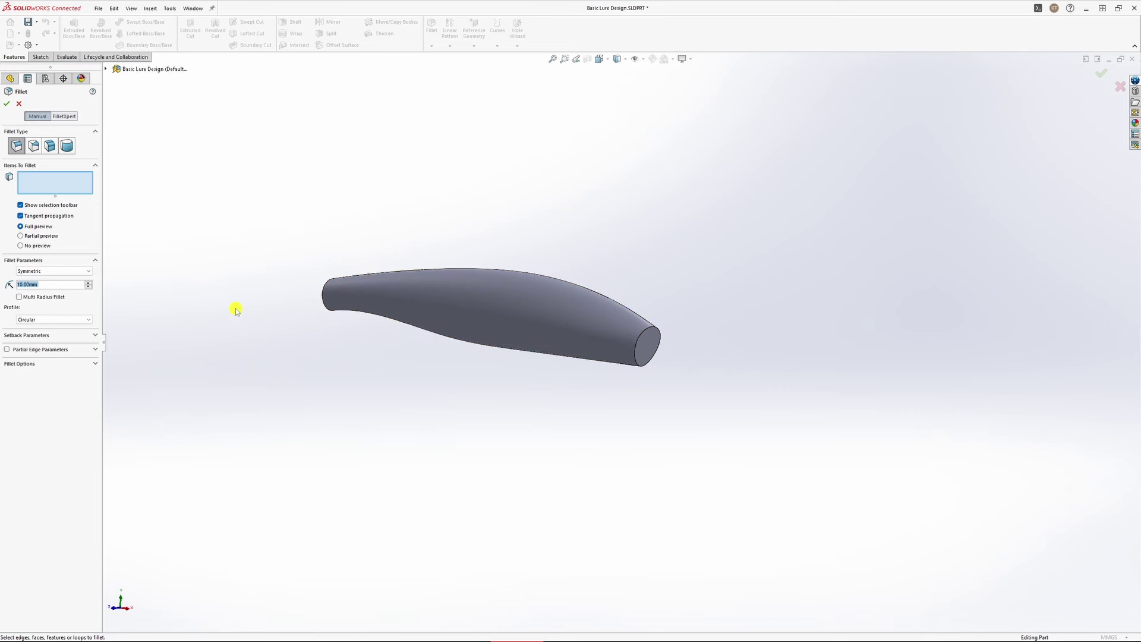
text(3)
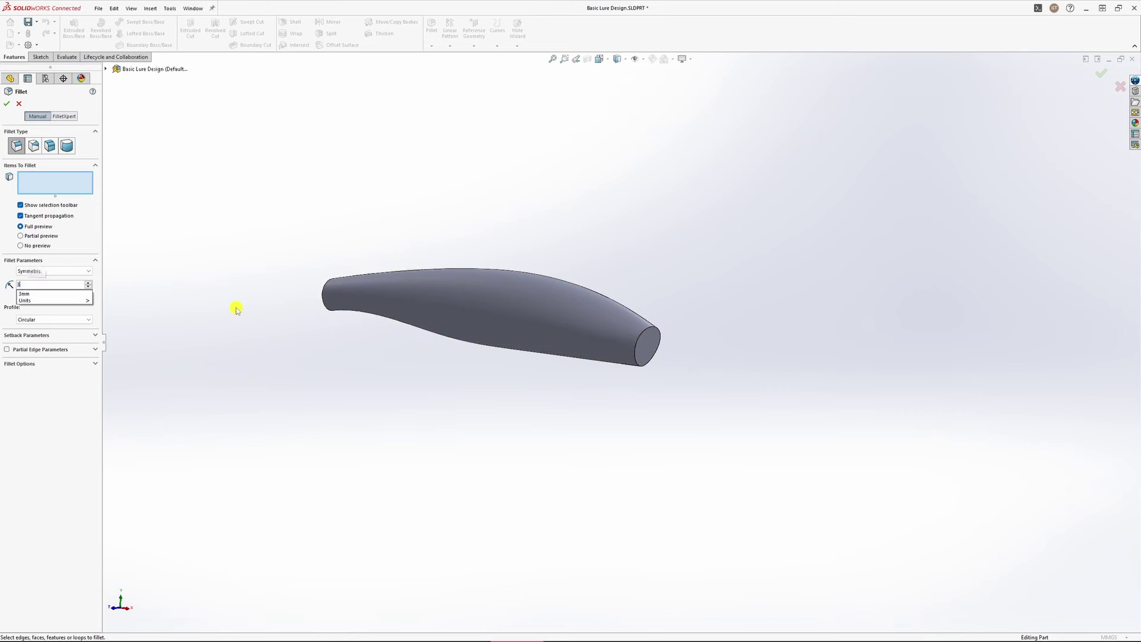
key(Return)
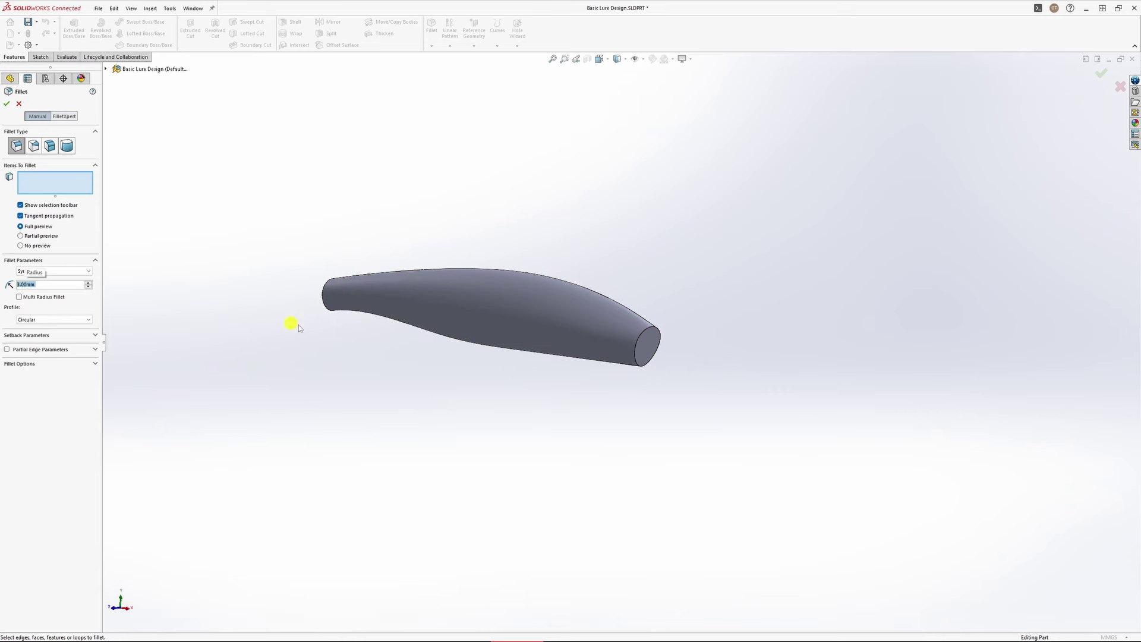
click(642, 335)
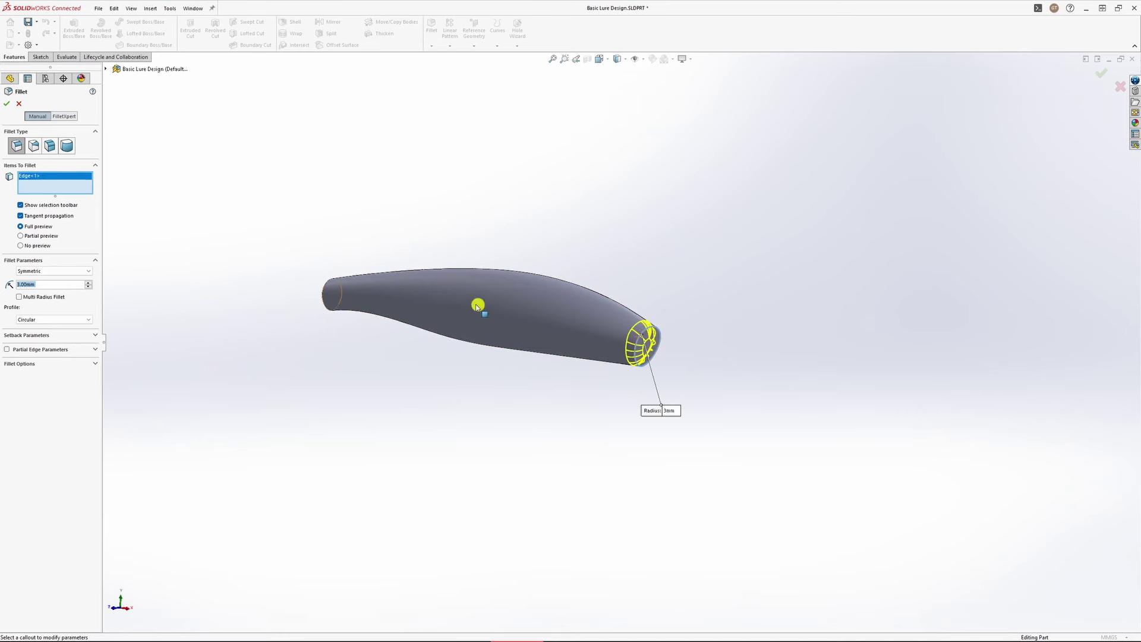
click(8, 104)
Fillet the edge of the lure's narrow left end face with a 2 mm radius.
middle_drag(369, 230, 530, 255)
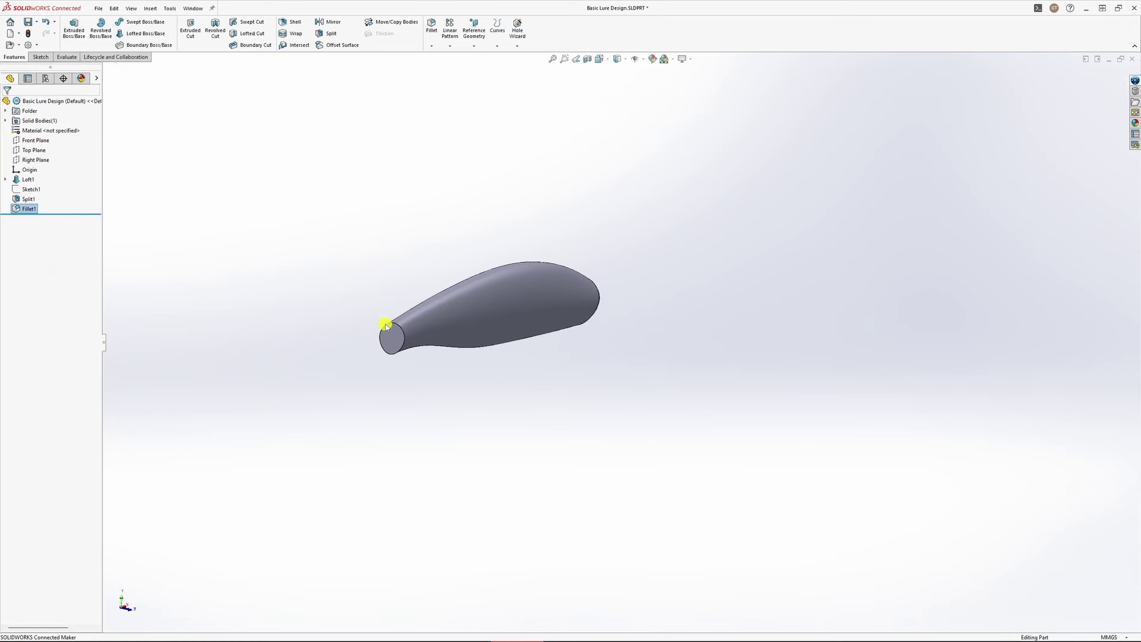
click(432, 27)
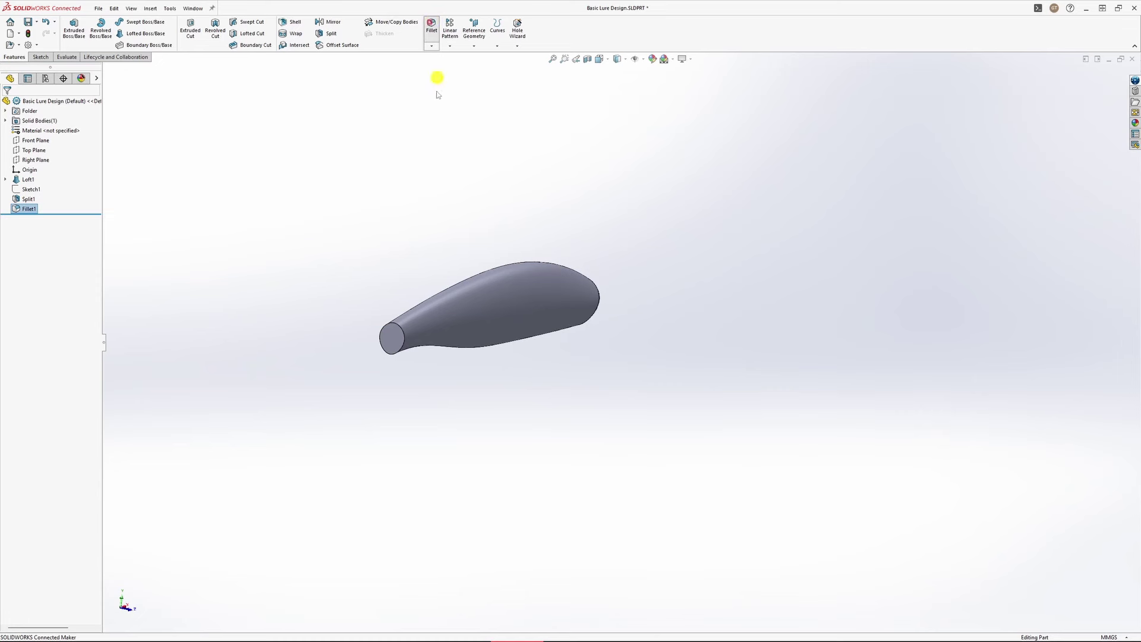
click(384, 329)
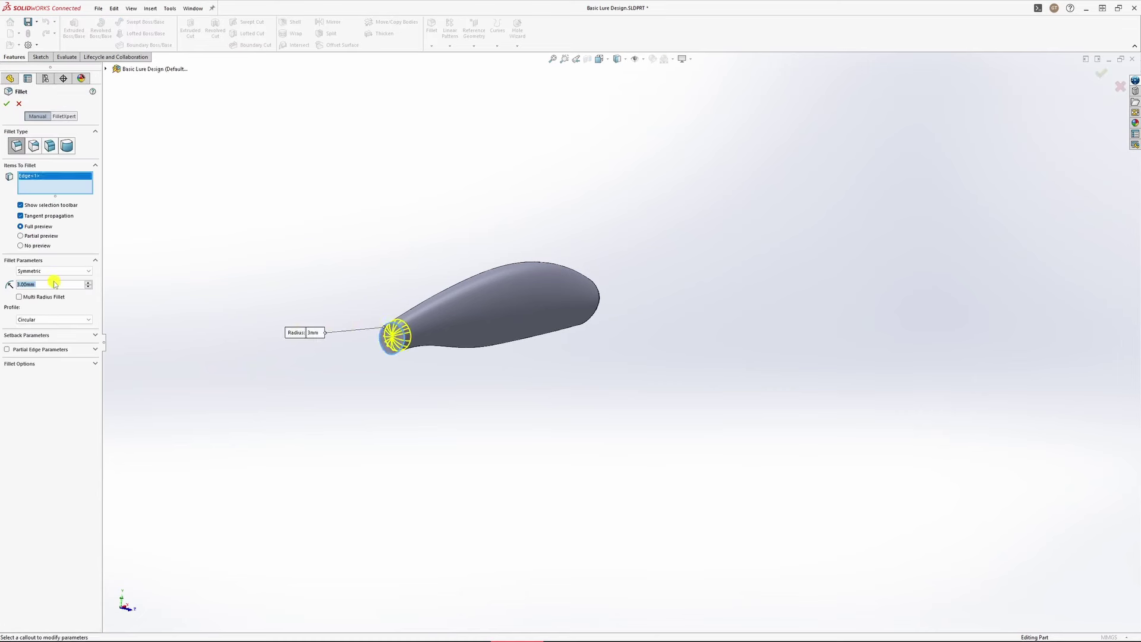
text(2)
key(Return)
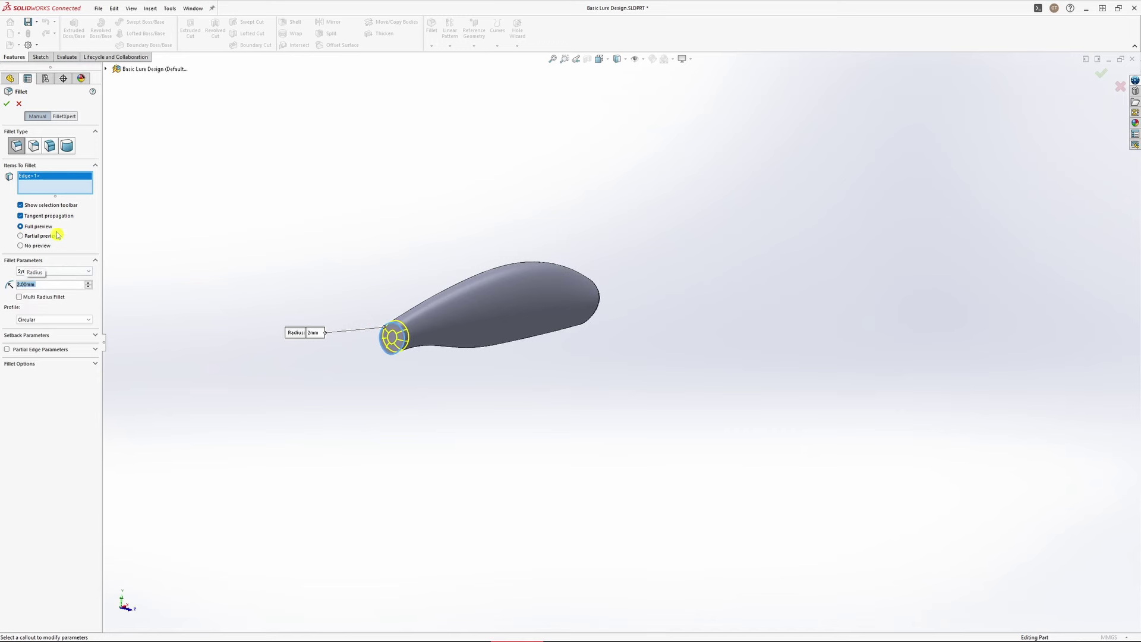
click(7, 103)
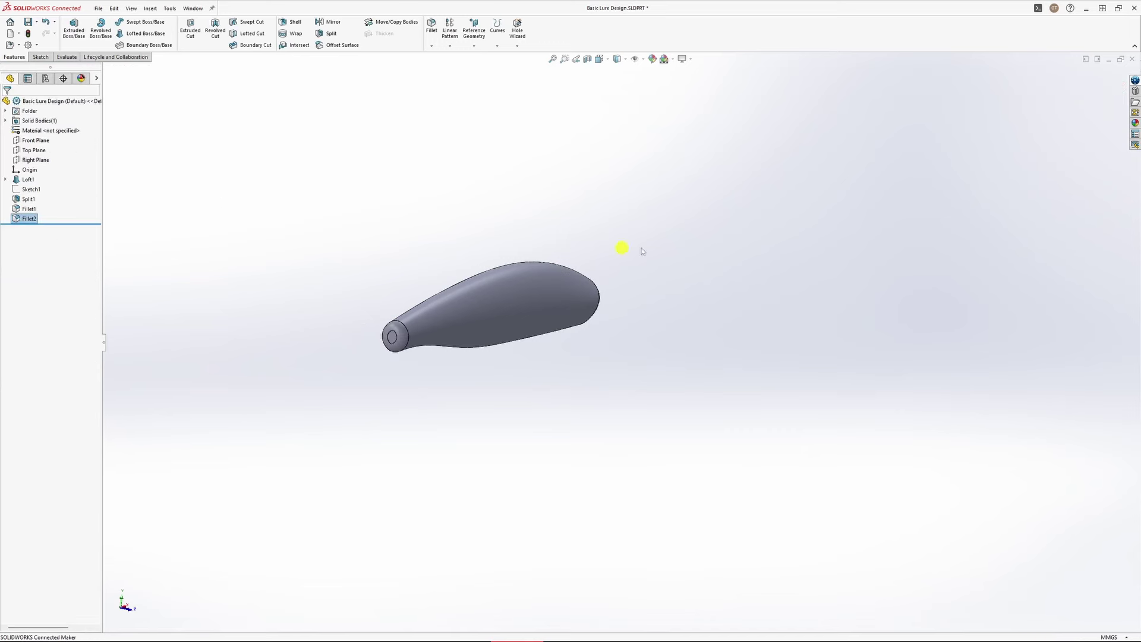
middle_drag(847, 297, 706, 257)
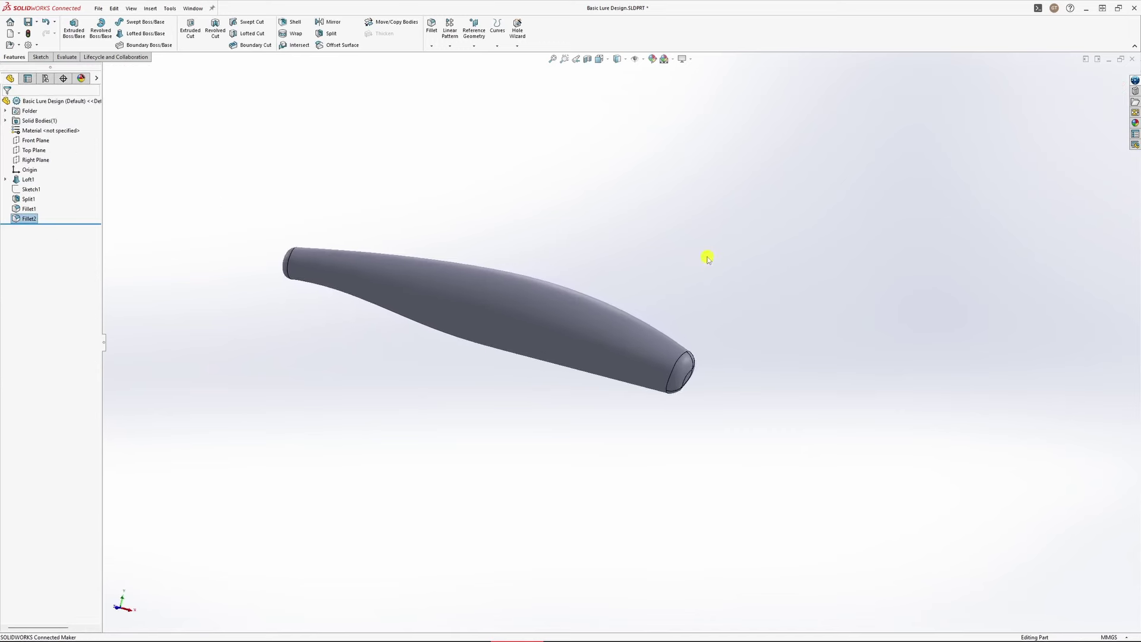
click(600, 59)
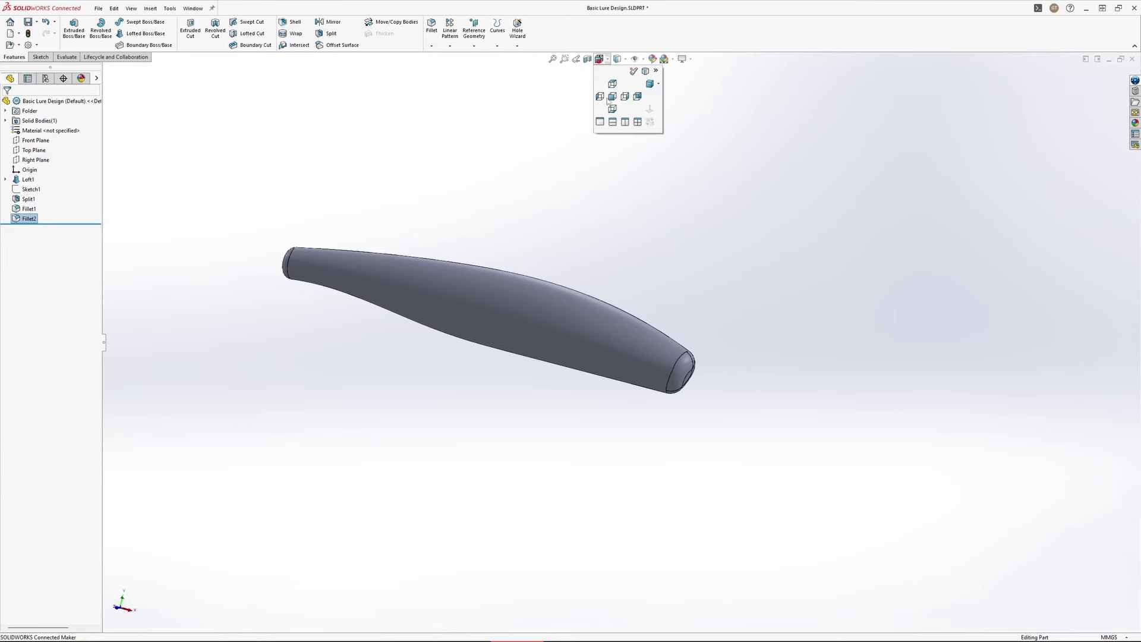
click(650, 85)
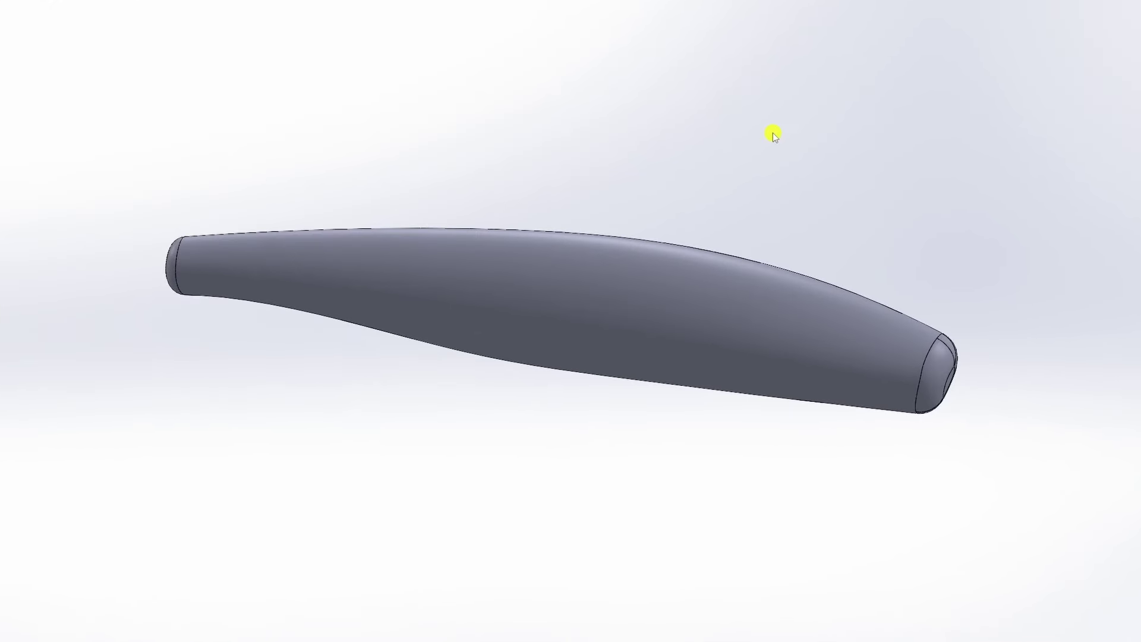